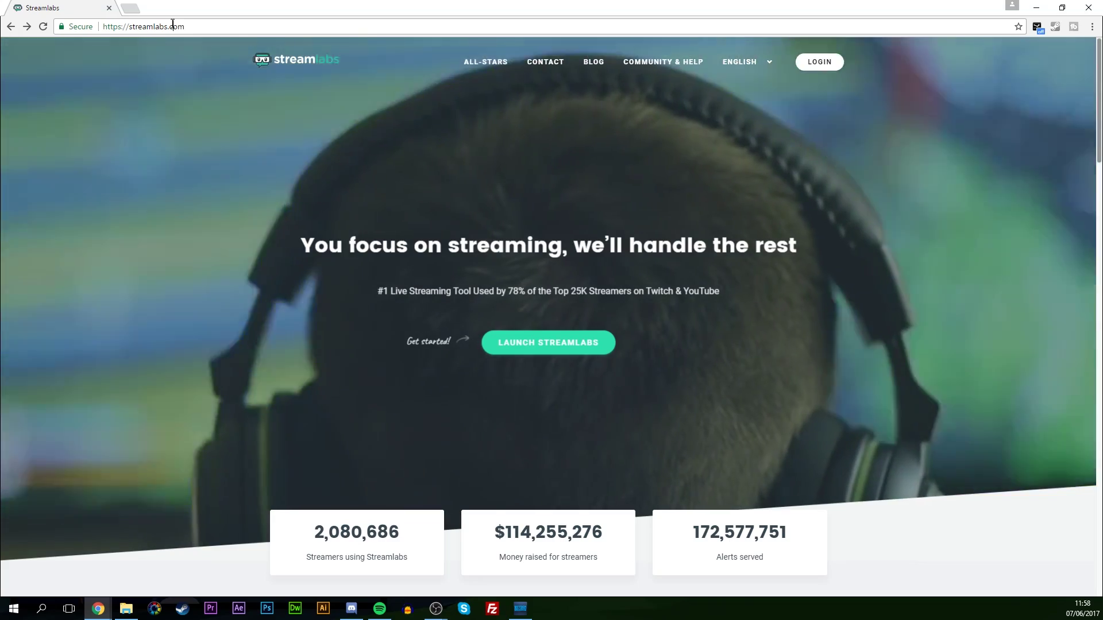
Launch Streamlabs from the streamlabs.com homepage to reach the sign-in page.
left_click(168, 26)
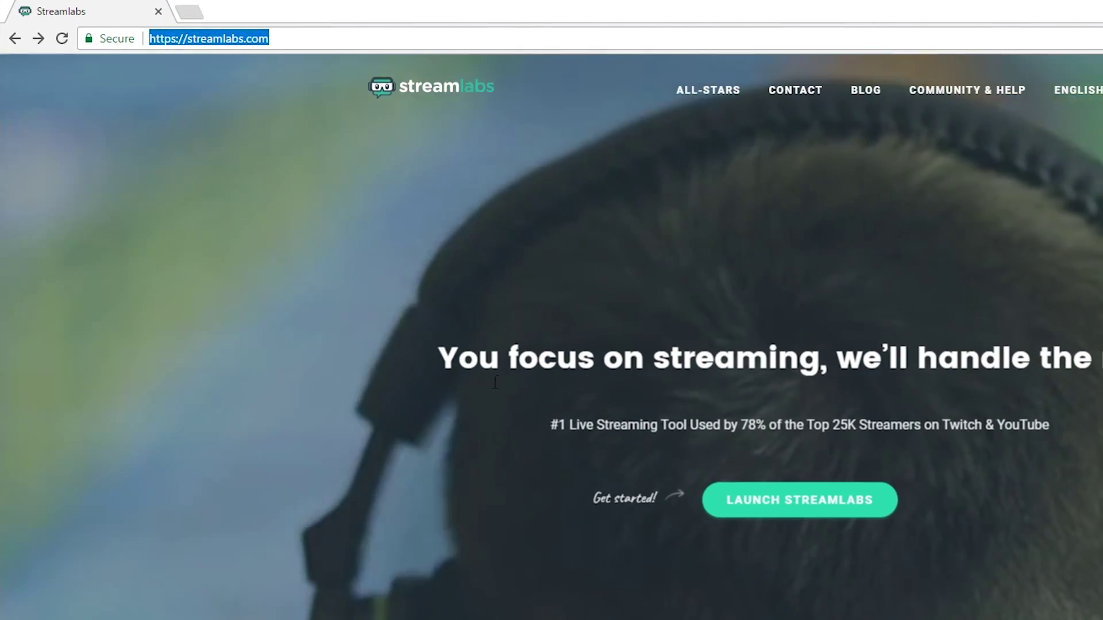
left_click(777, 498)
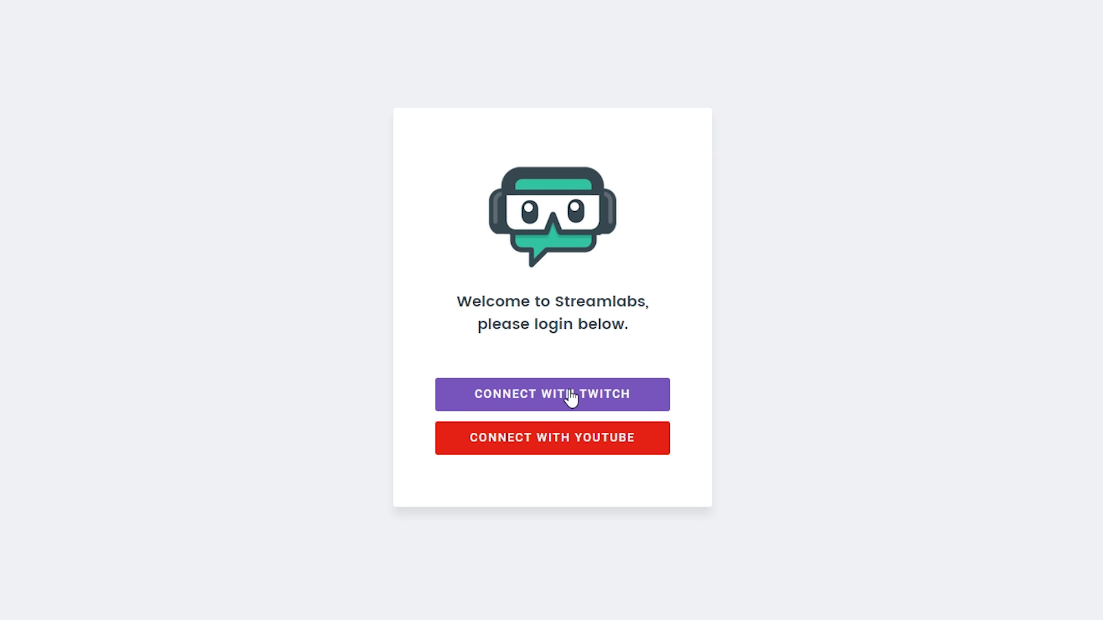
Sign in with Twitch and open the Alertbox widget settings from the dashboard's Widgets list.
left_click(570, 397)
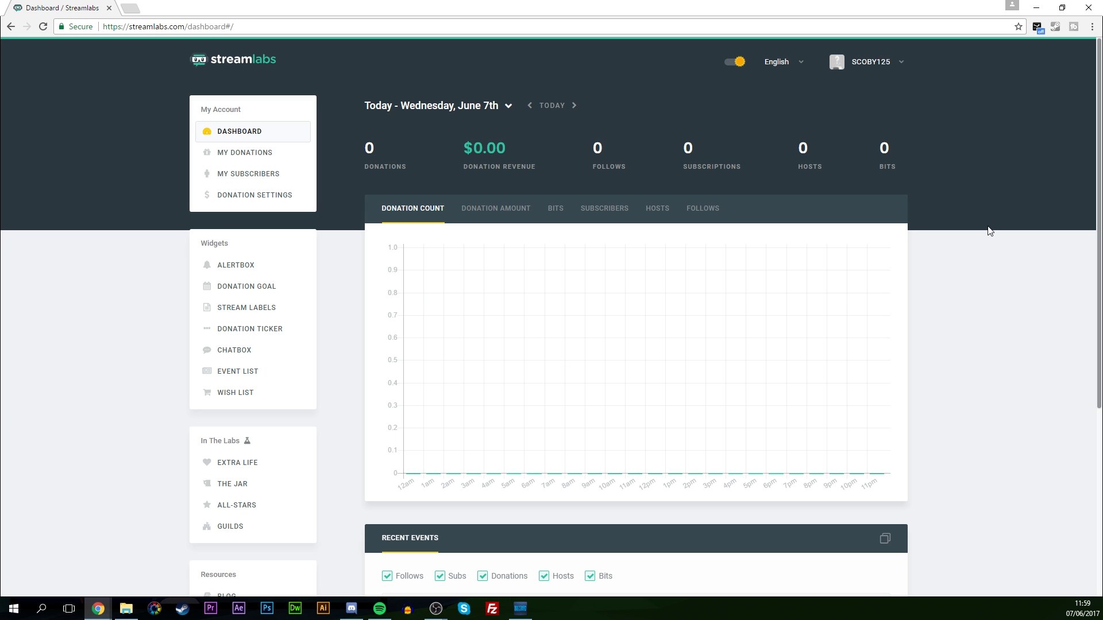
scroll(1034, 214, "down", 4)
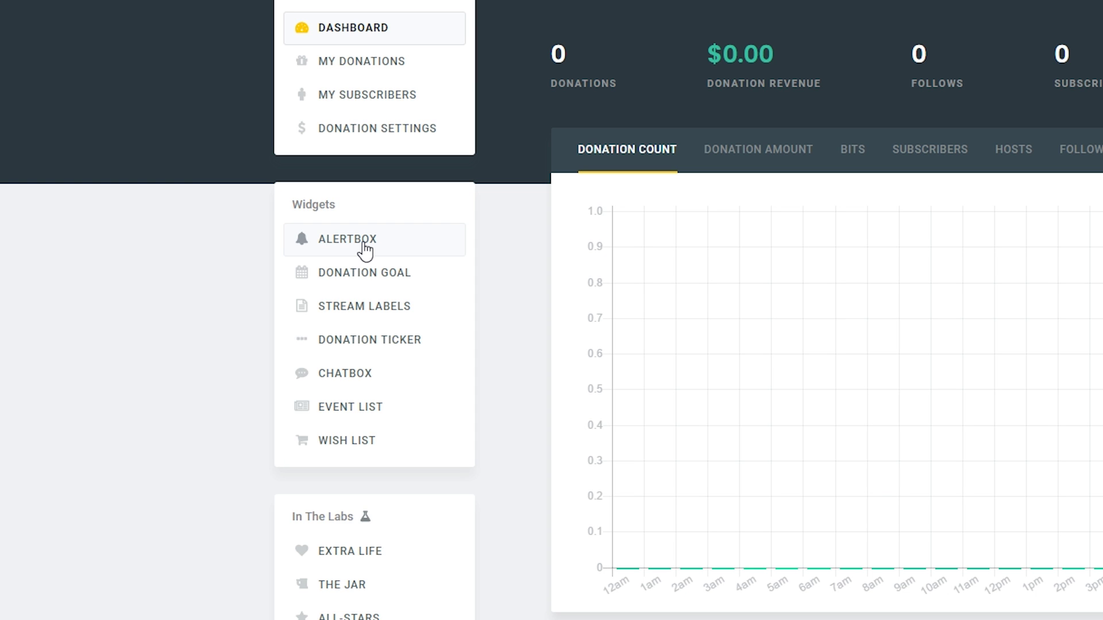
left_click(364, 246)
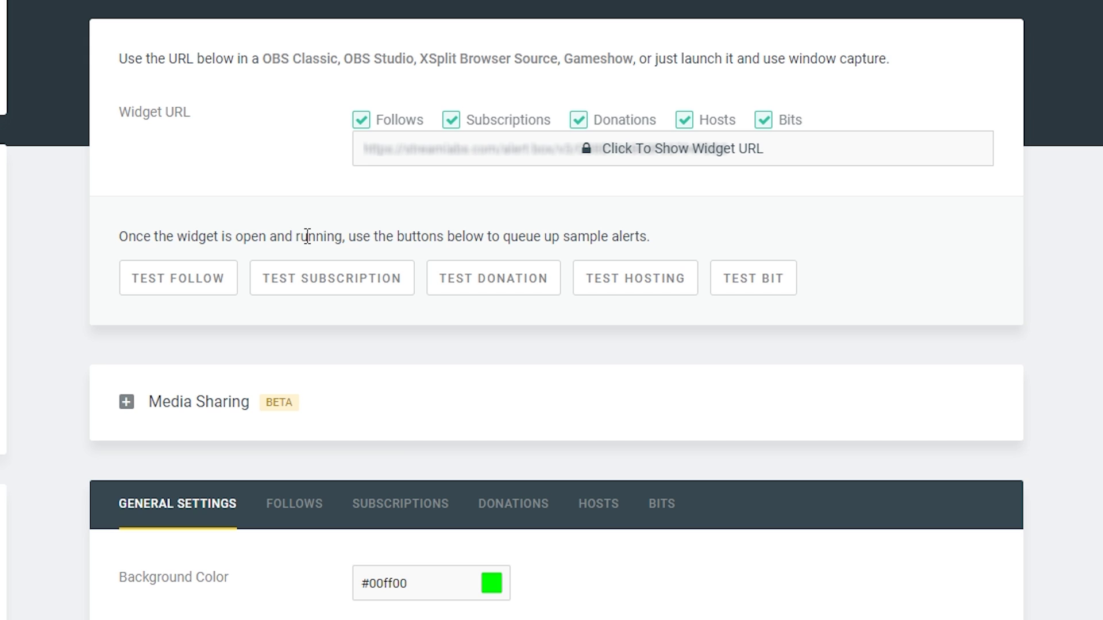
scroll(351, 243, "down", 5)
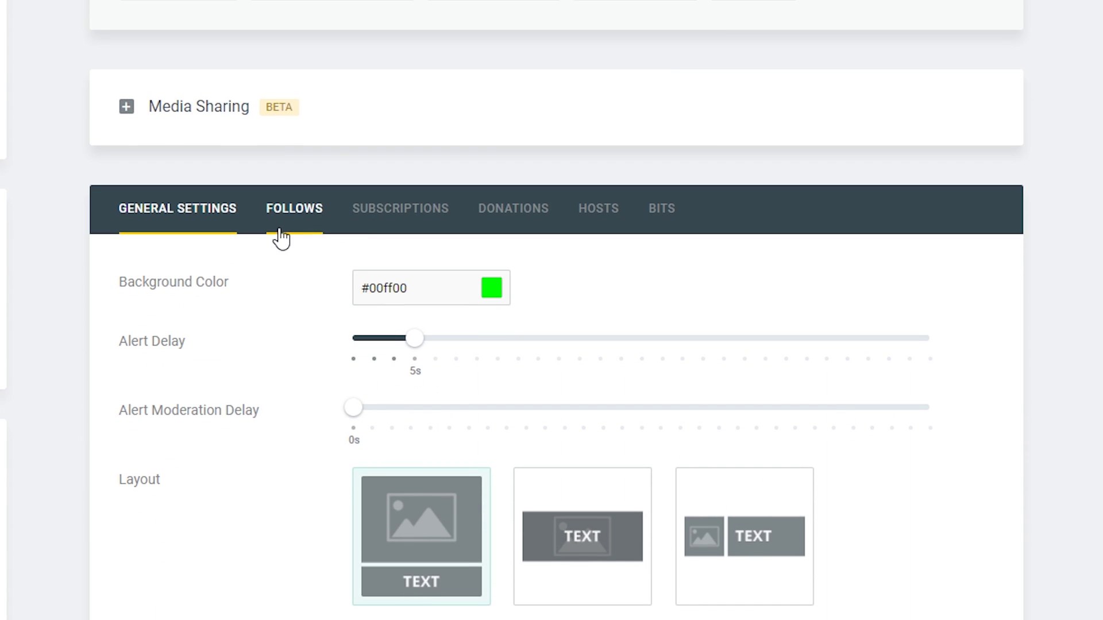
Switch to the Follows tab and review its layout, animation, message and default media options.
left_click(294, 219)
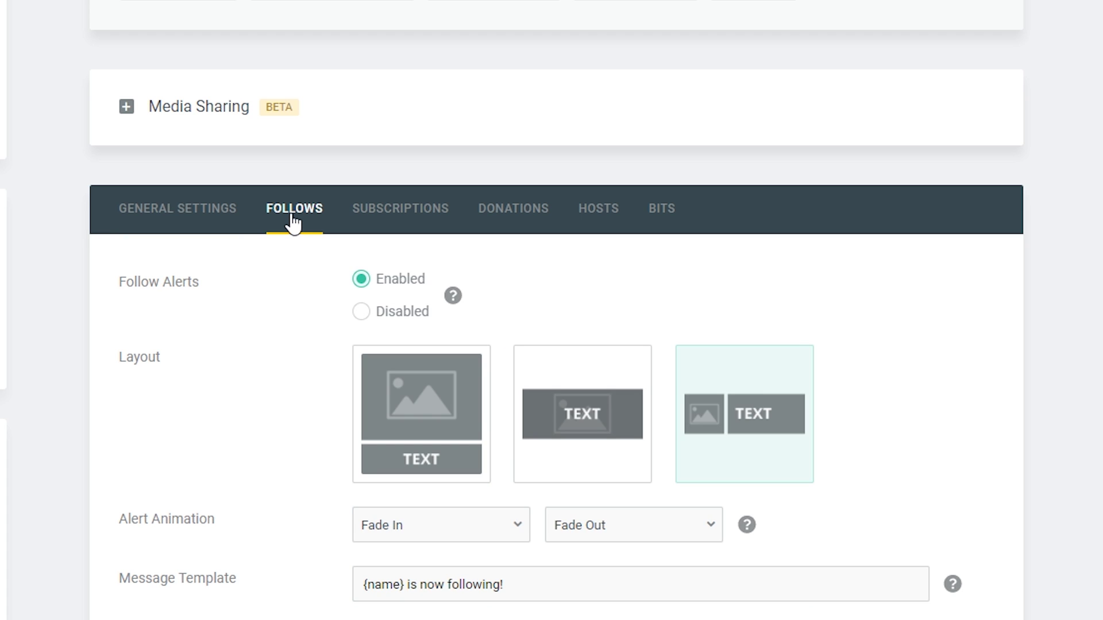
scroll(516, 190, "down", 2)
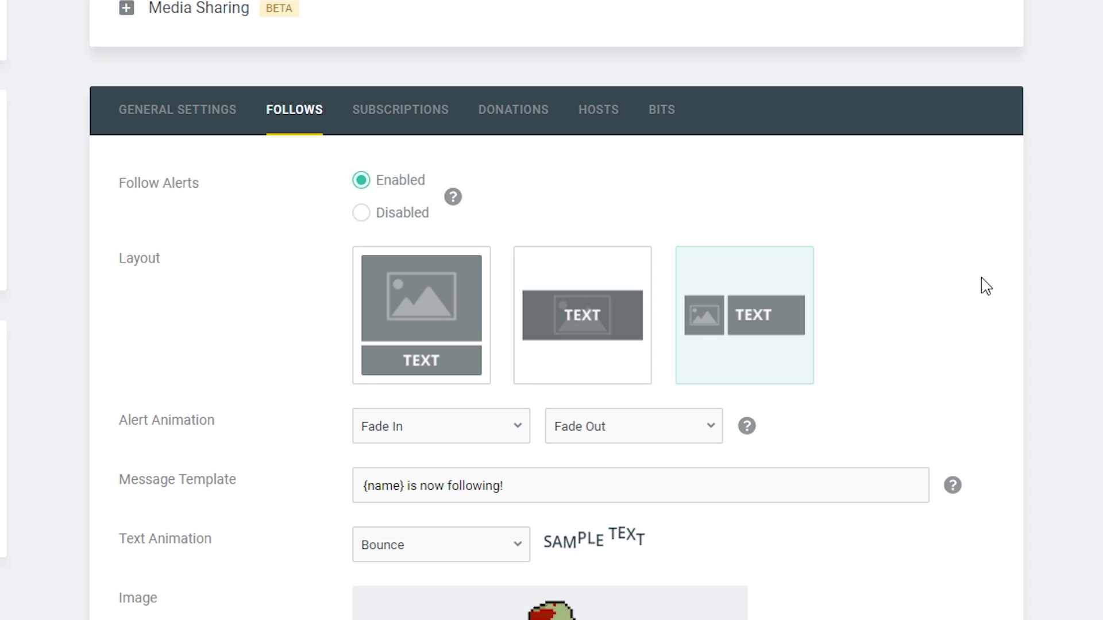
scroll(419, 143, "down", 2)
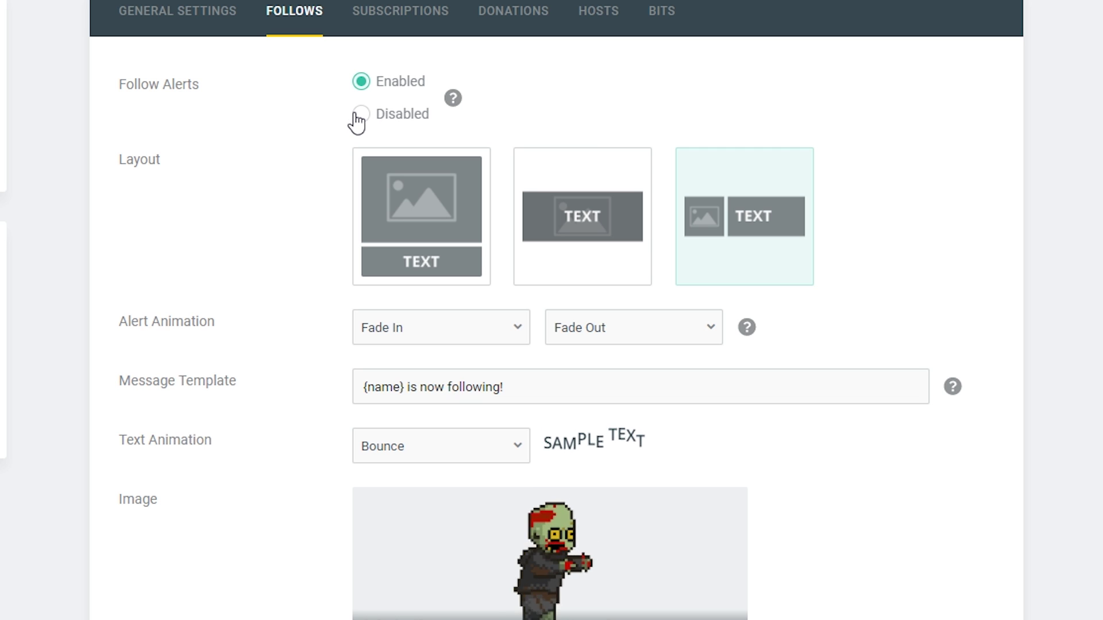
scroll(357, 117, "down", 2)
left_click_drag(108, 67, 167, 69)
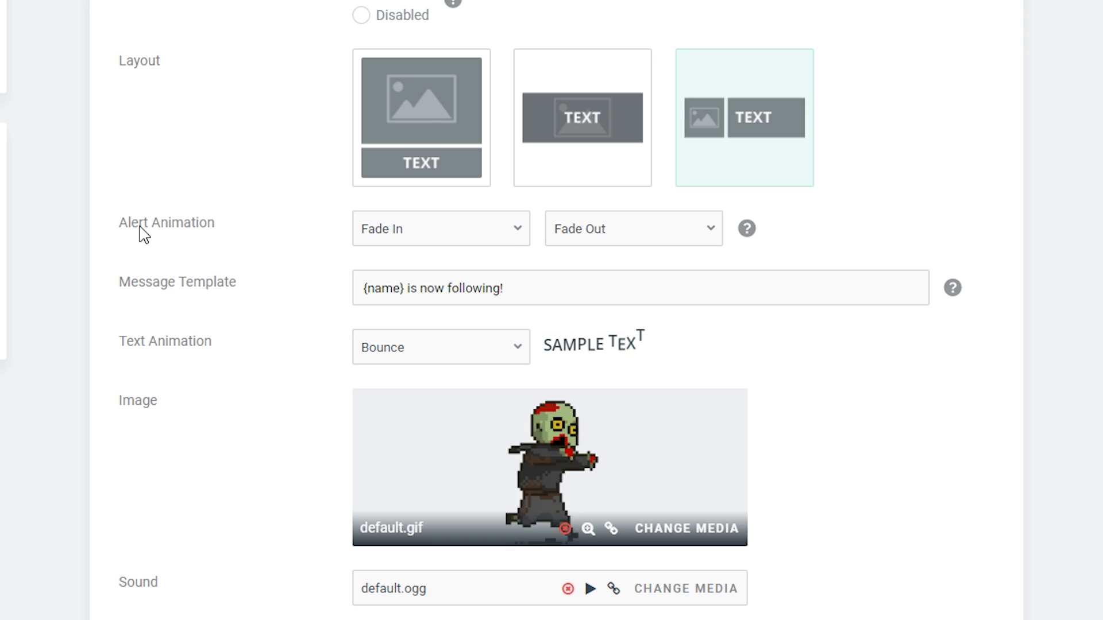
left_click(468, 234)
scroll(438, 397, "down", 3)
scroll(437, 399, "down", 3)
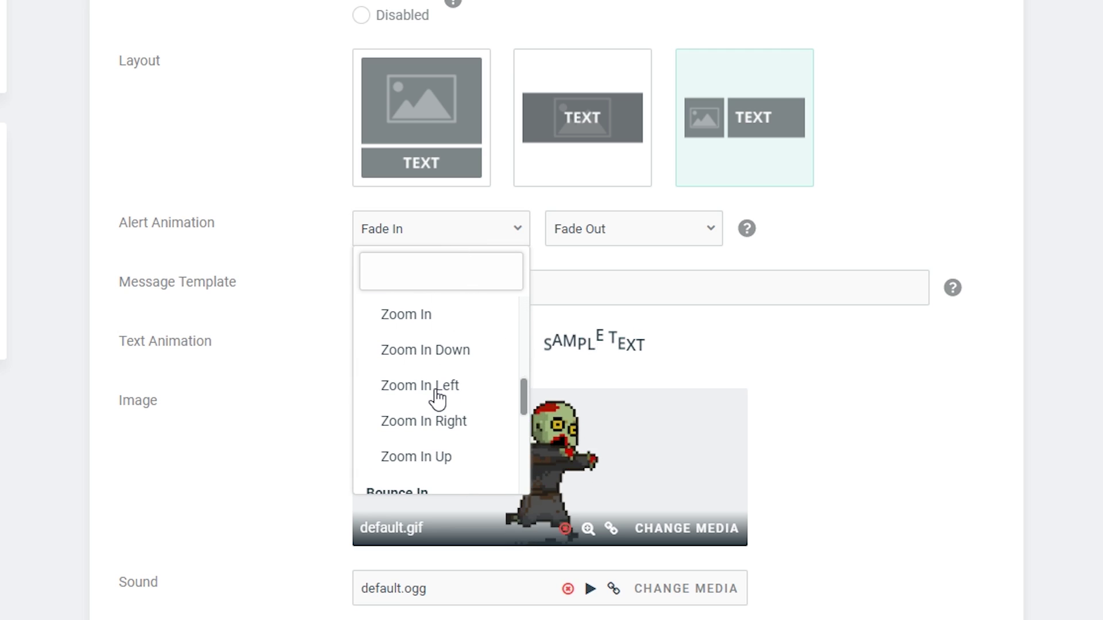
scroll(437, 397, "up", 6)
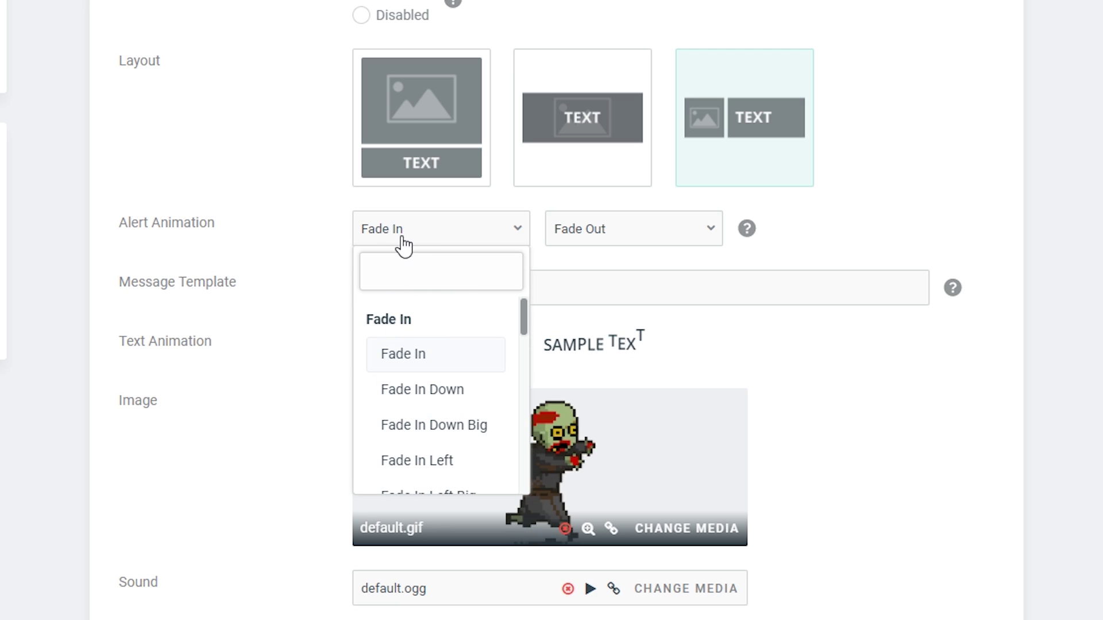
left_click(967, 197)
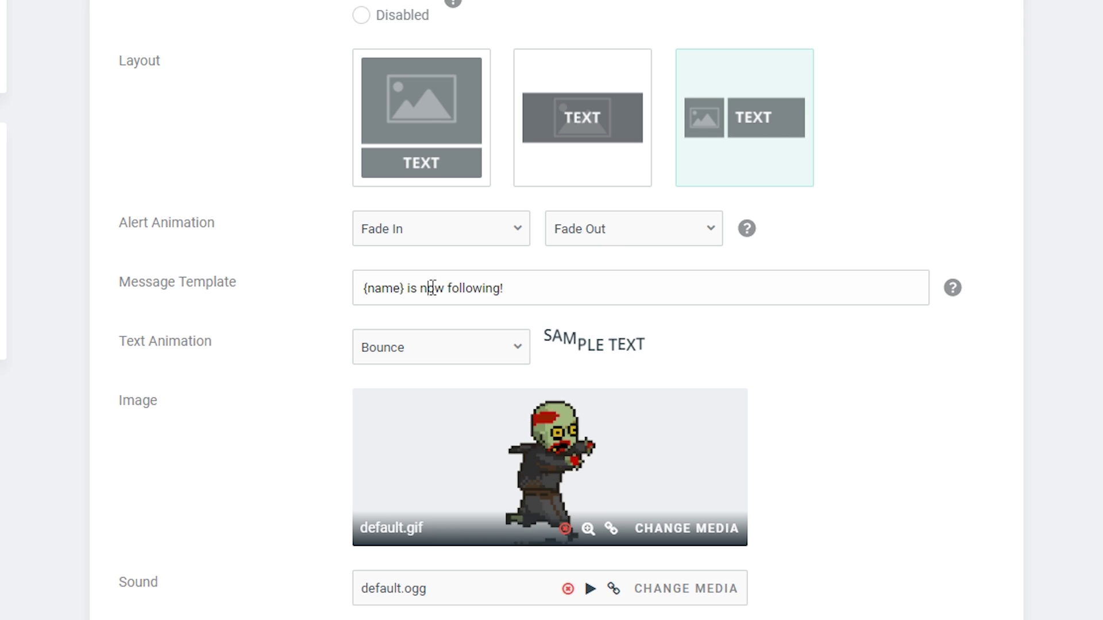
left_click_drag(407, 292, 532, 297)
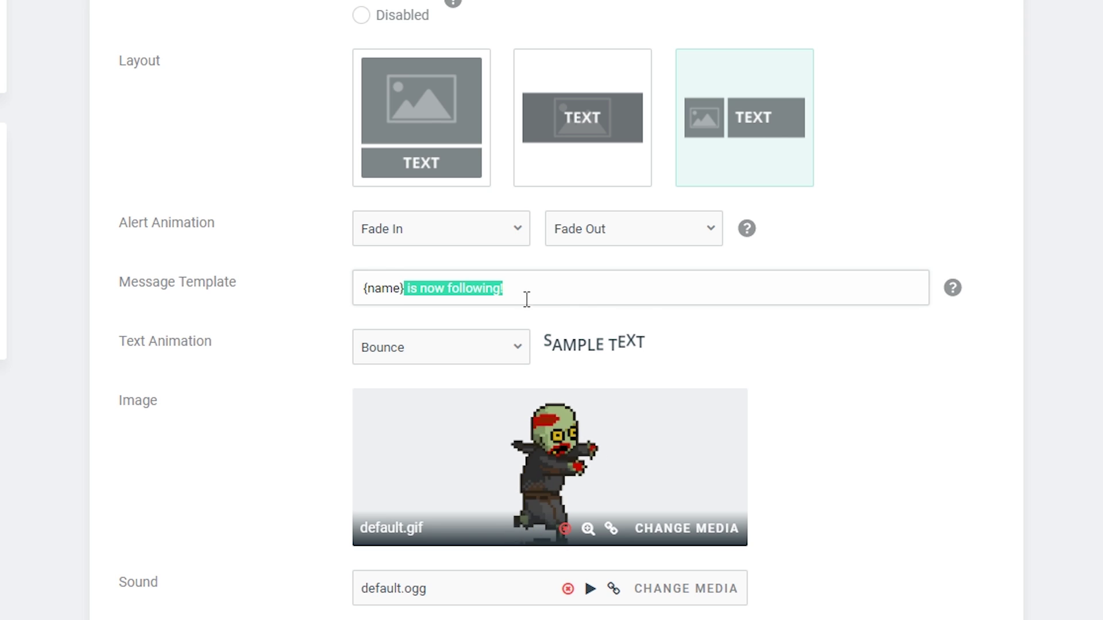
left_click_drag(363, 287, 411, 292)
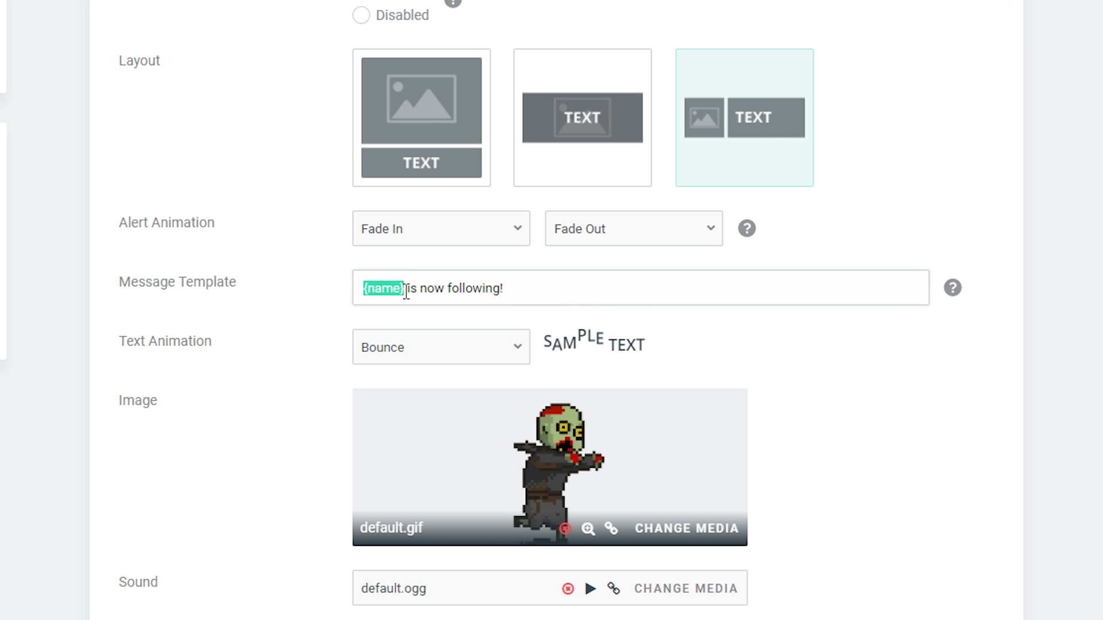
left_click(465, 287)
left_click(520, 291, "shift")
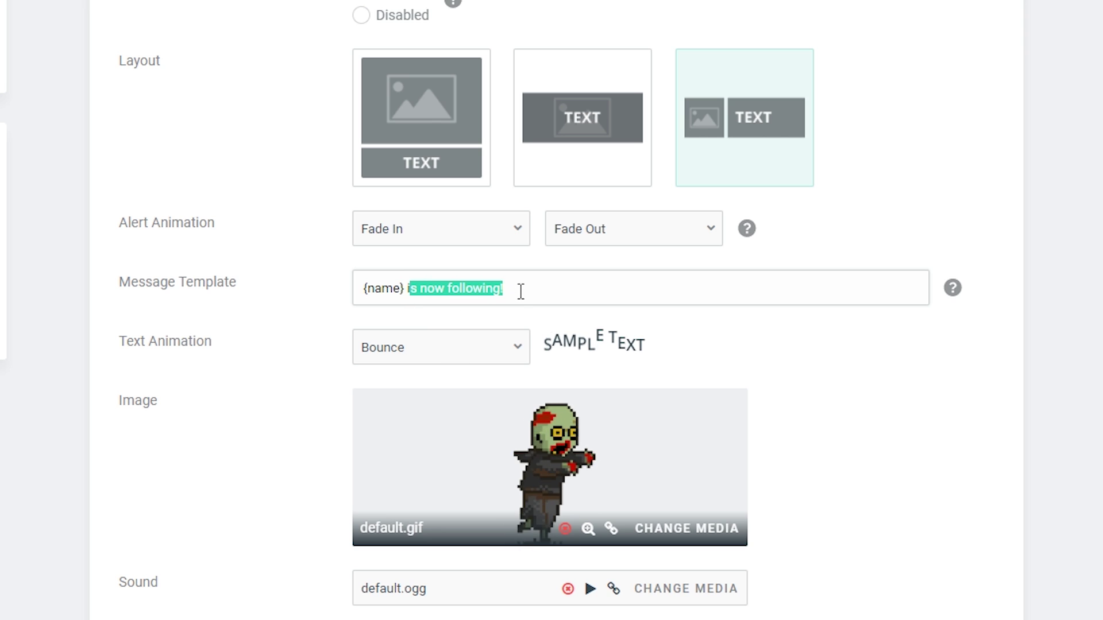
left_click(519, 291)
left_click(414, 299, "shift")
scroll(415, 298, "down", 3)
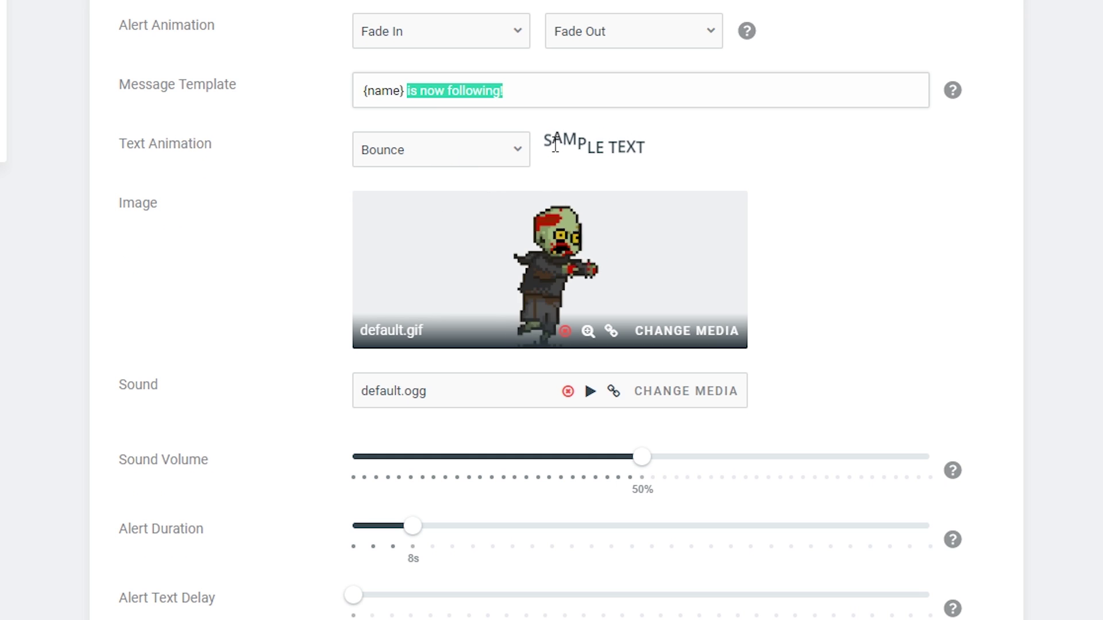
left_click_drag(541, 148, 651, 159)
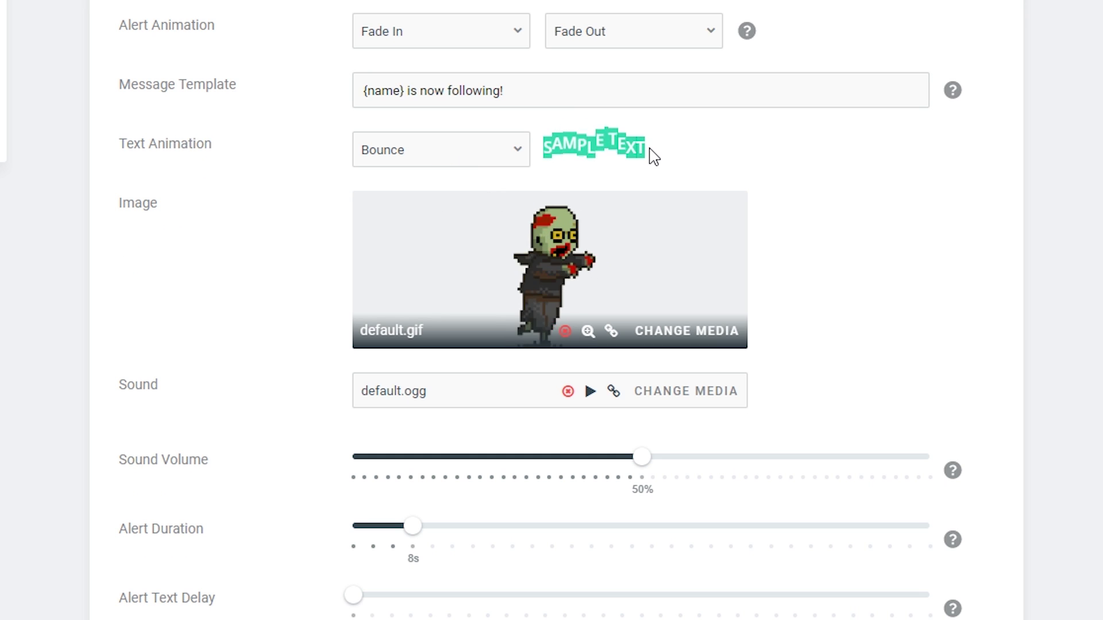
left_click(422, 151)
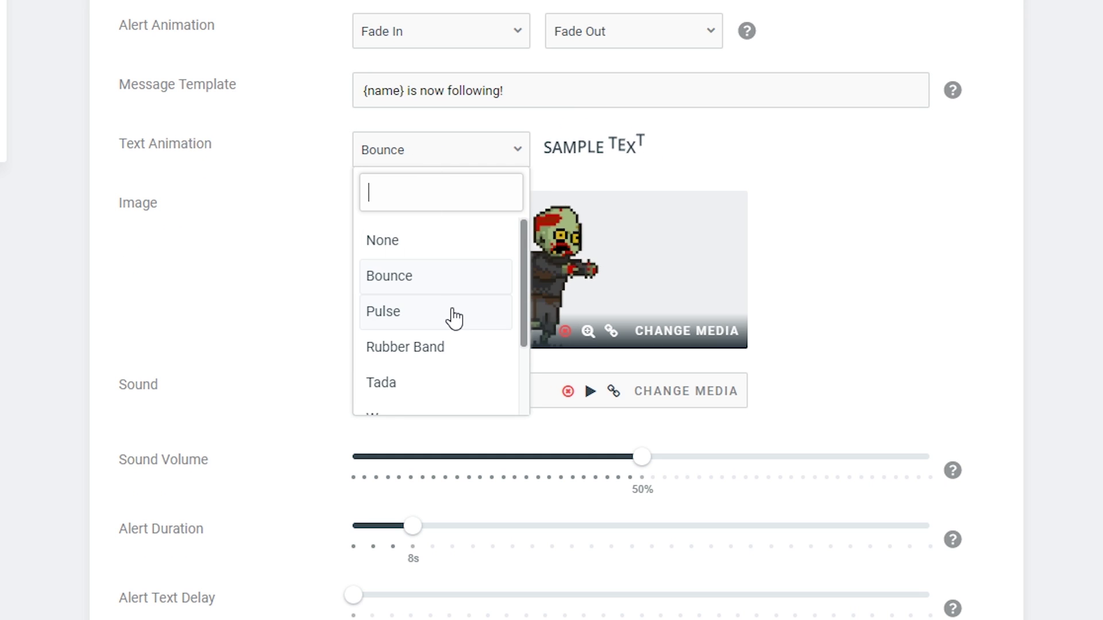
scroll(437, 299, "down", 2)
left_click(428, 249)
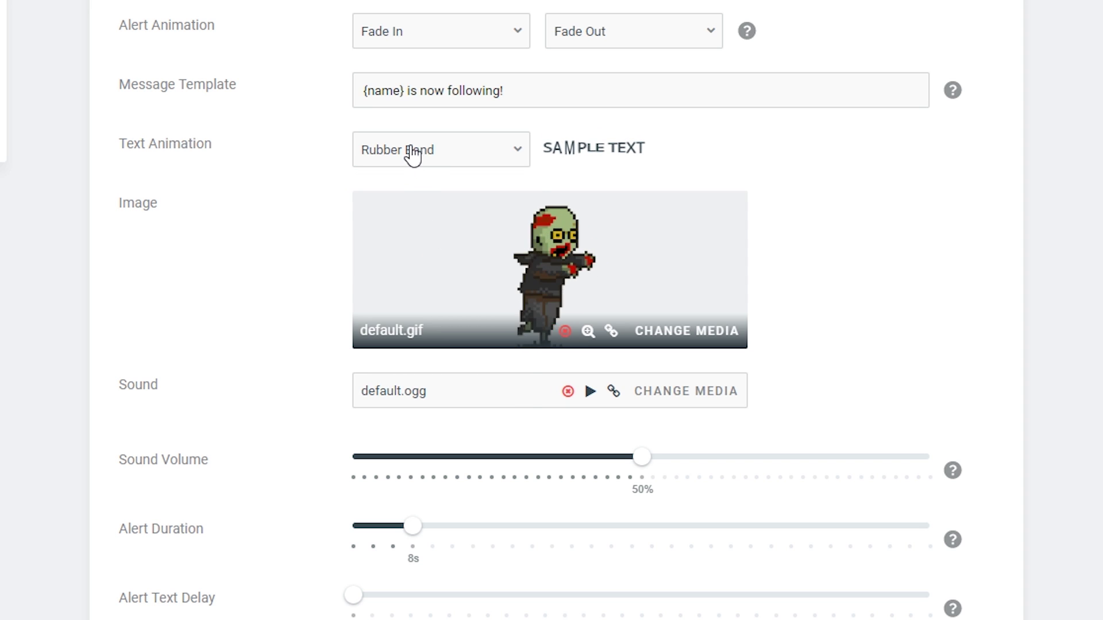
left_click(414, 151)
left_click(404, 384)
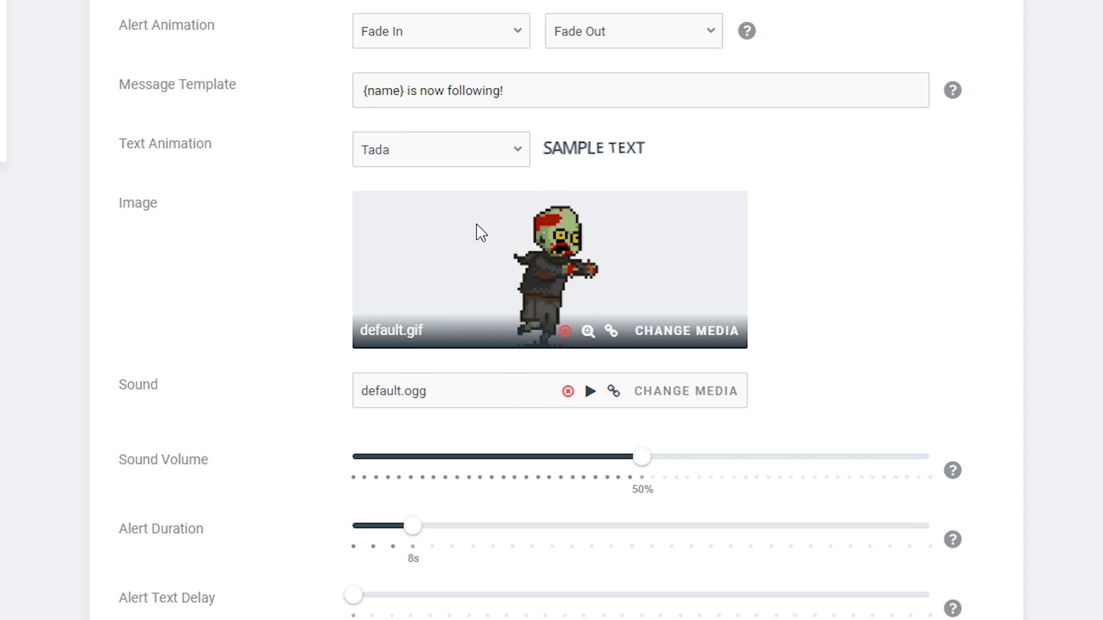
left_click(388, 153)
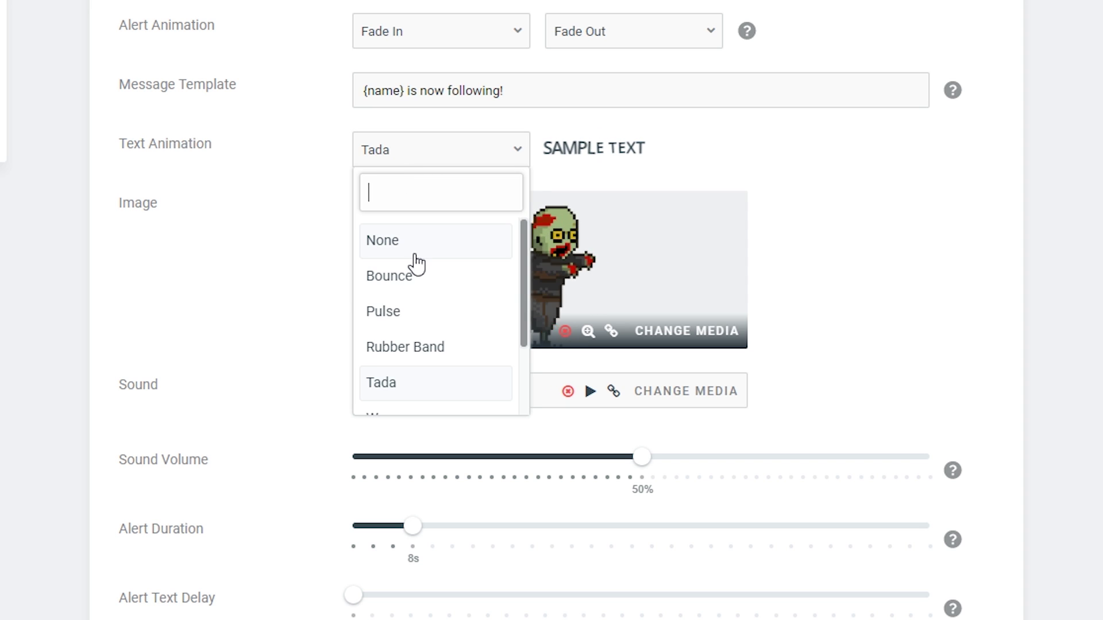
left_click(416, 265)
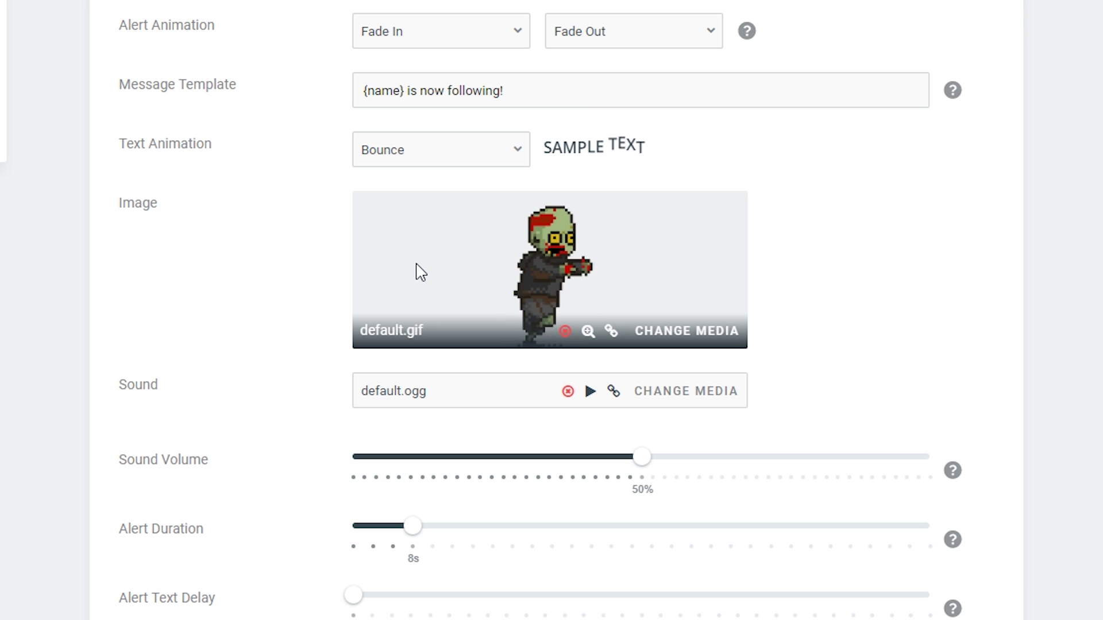
scroll(356, 201, "down", 2)
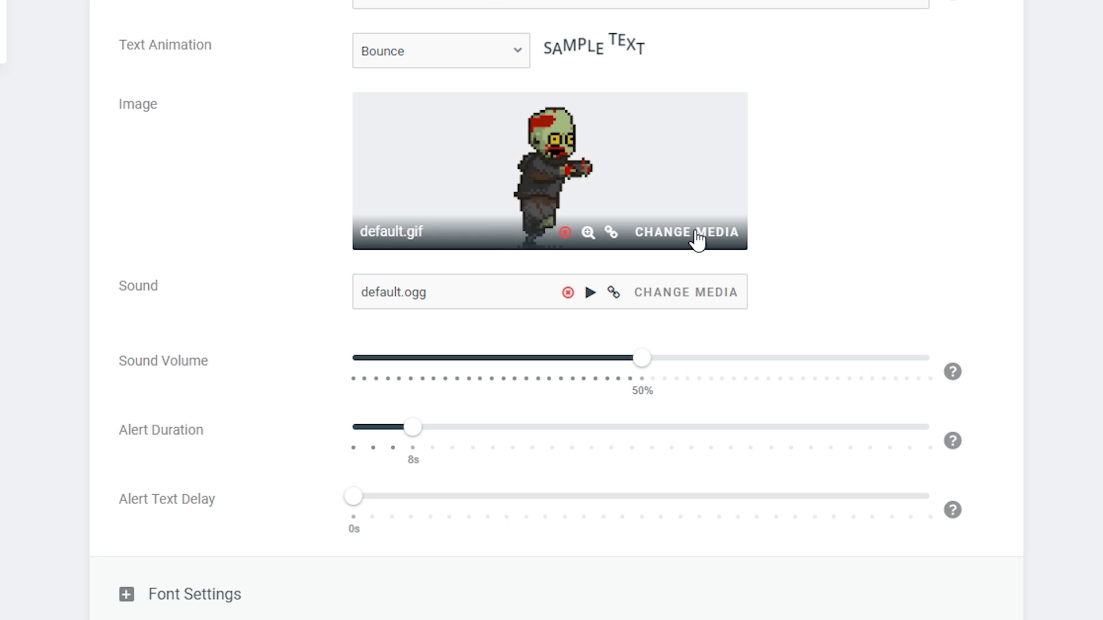
Replace the follow alert's default image with the stock penguin GIF Q3u5agn.gif.
left_click(696, 232)
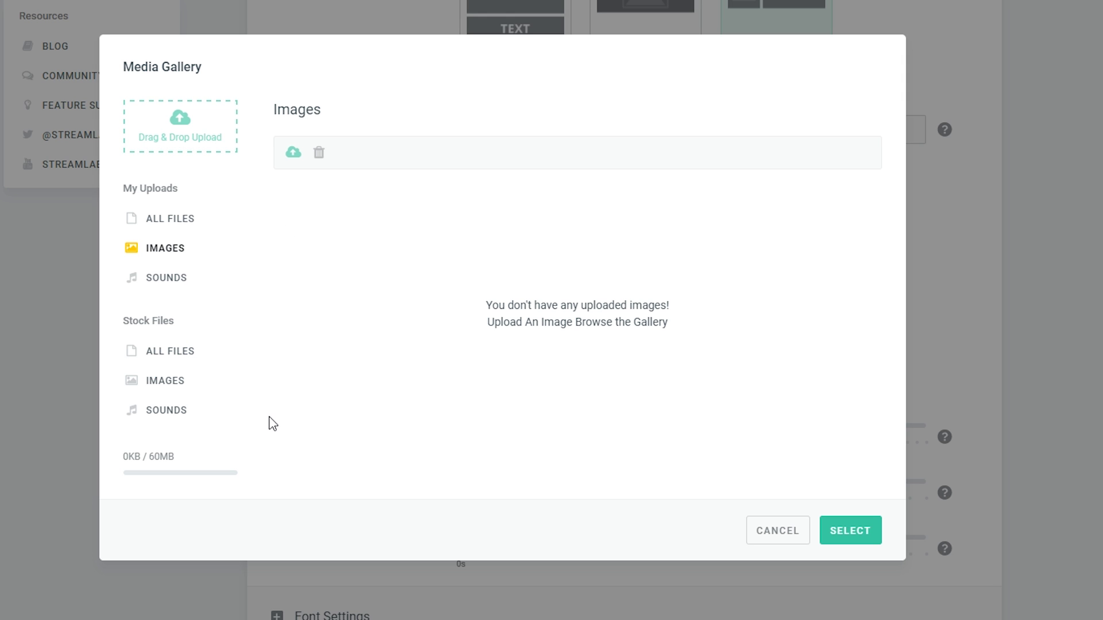
left_click(160, 387)
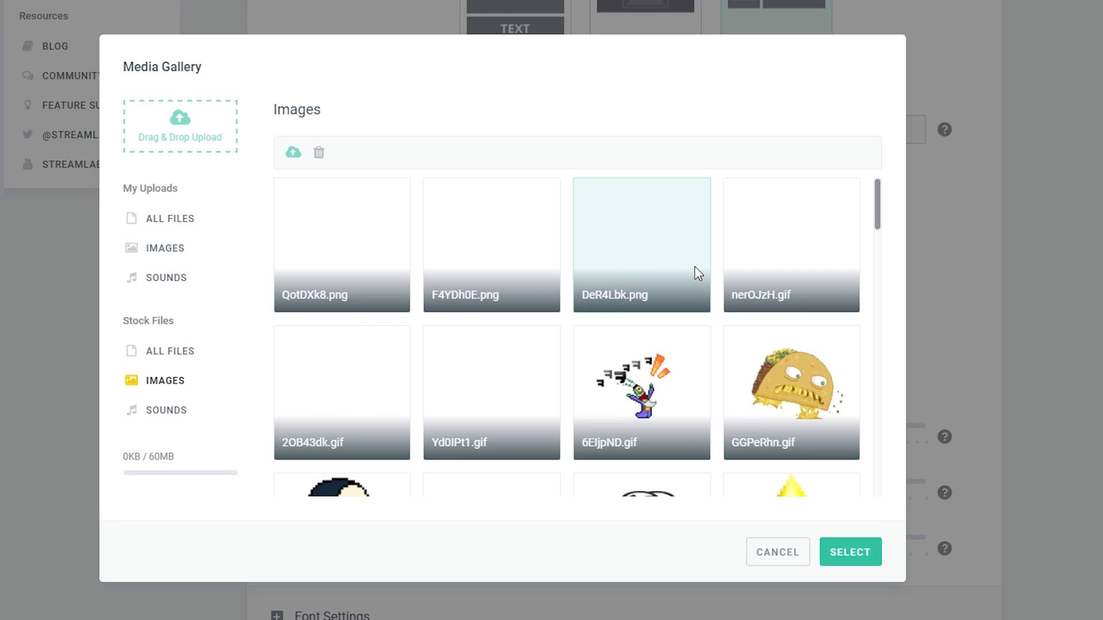
scroll(696, 270, "down", 3)
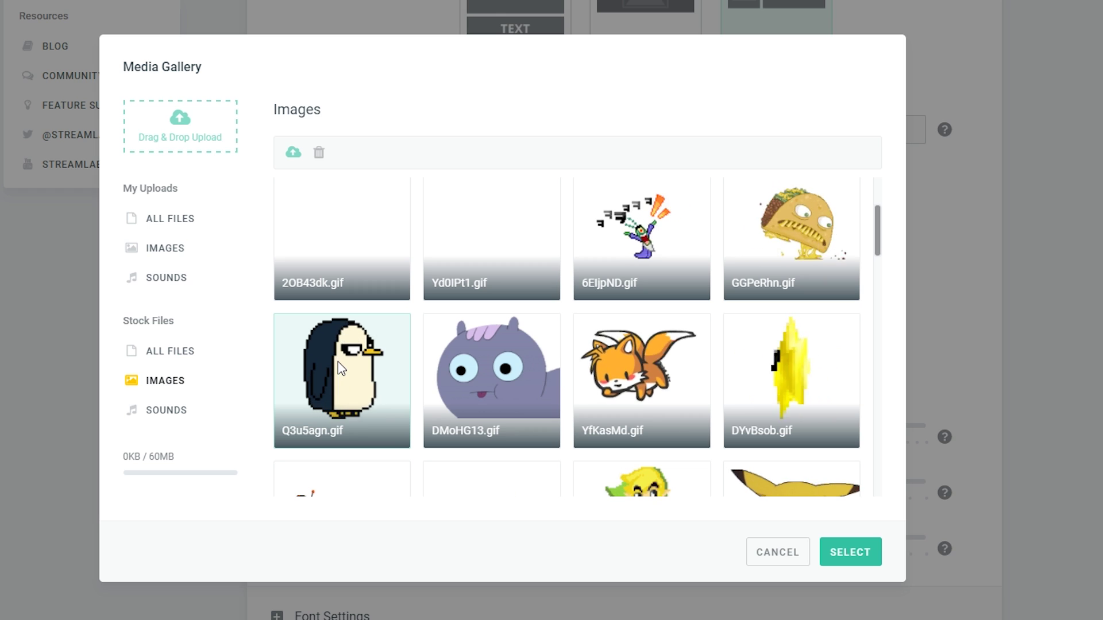
left_click(844, 551)
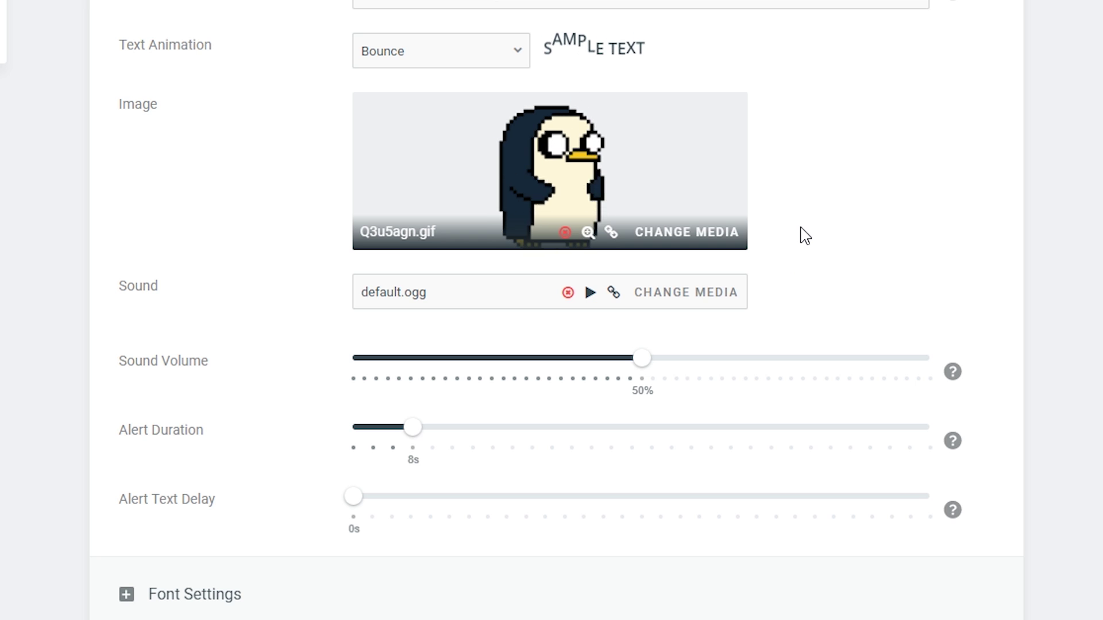
left_click(663, 312)
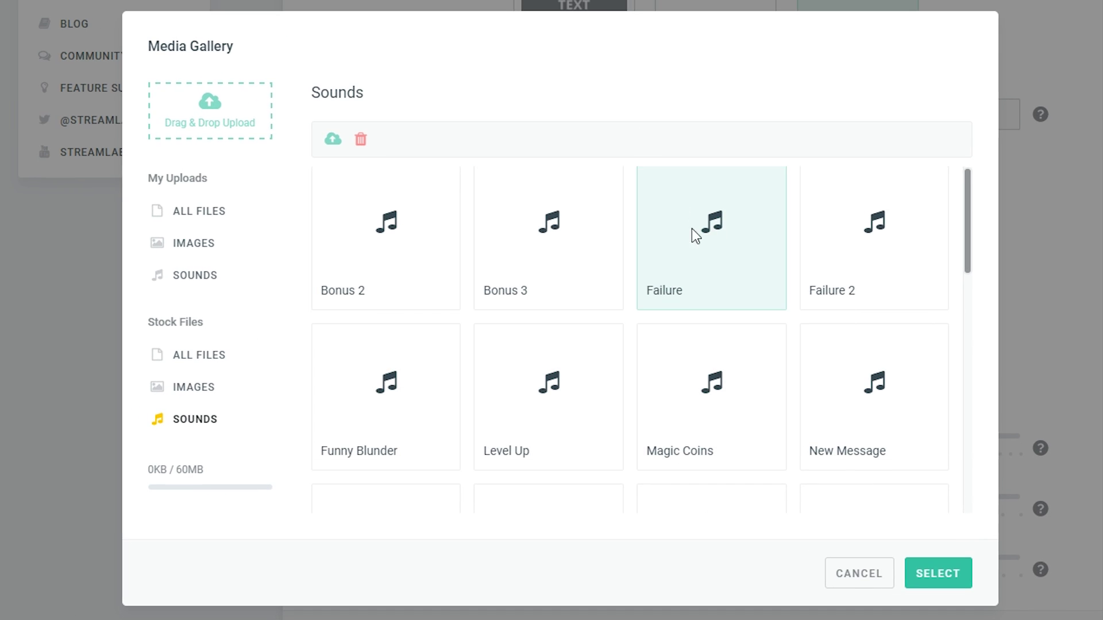
scroll(691, 229, "down", 6)
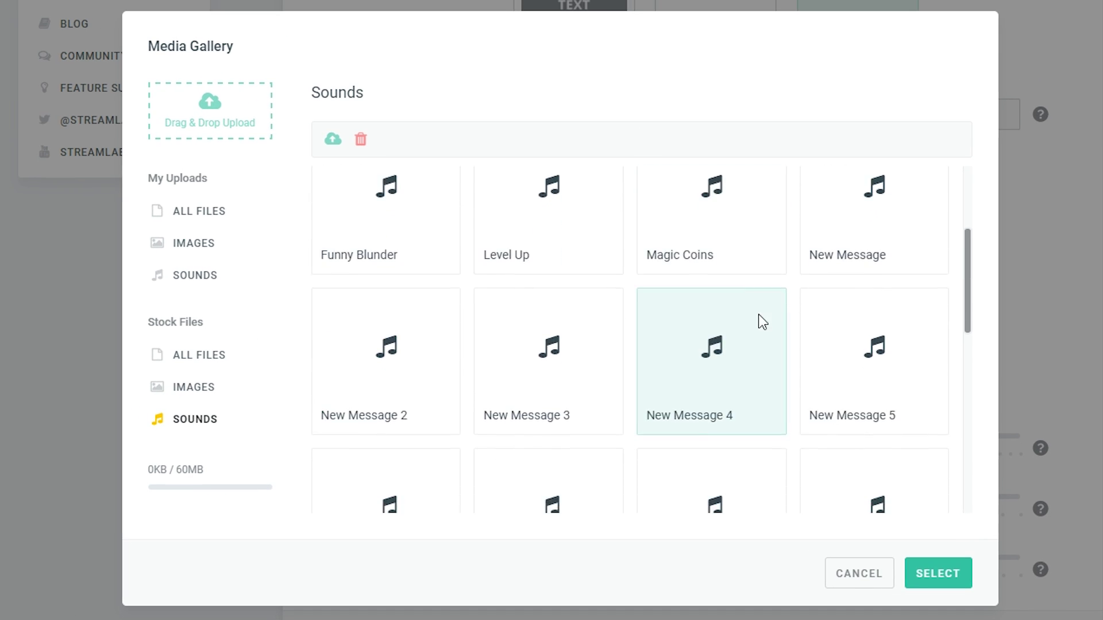
left_click(860, 573)
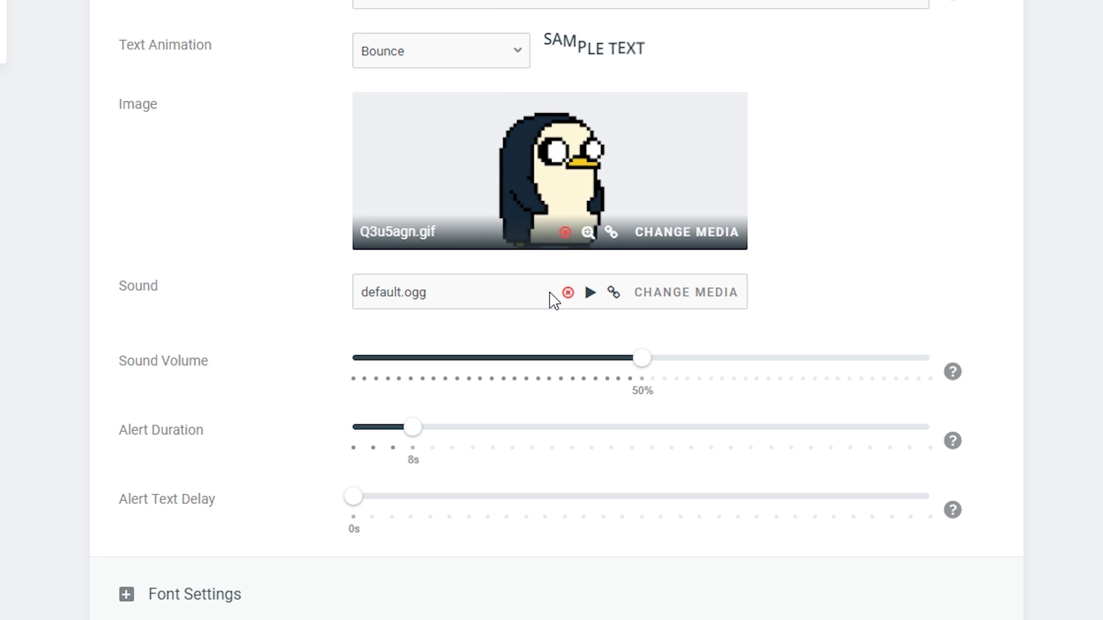
Expand the follow alert's Font Settings (Open Sans, 64px, weight 800) and show the font list.
scroll(592, 287, "down", 1)
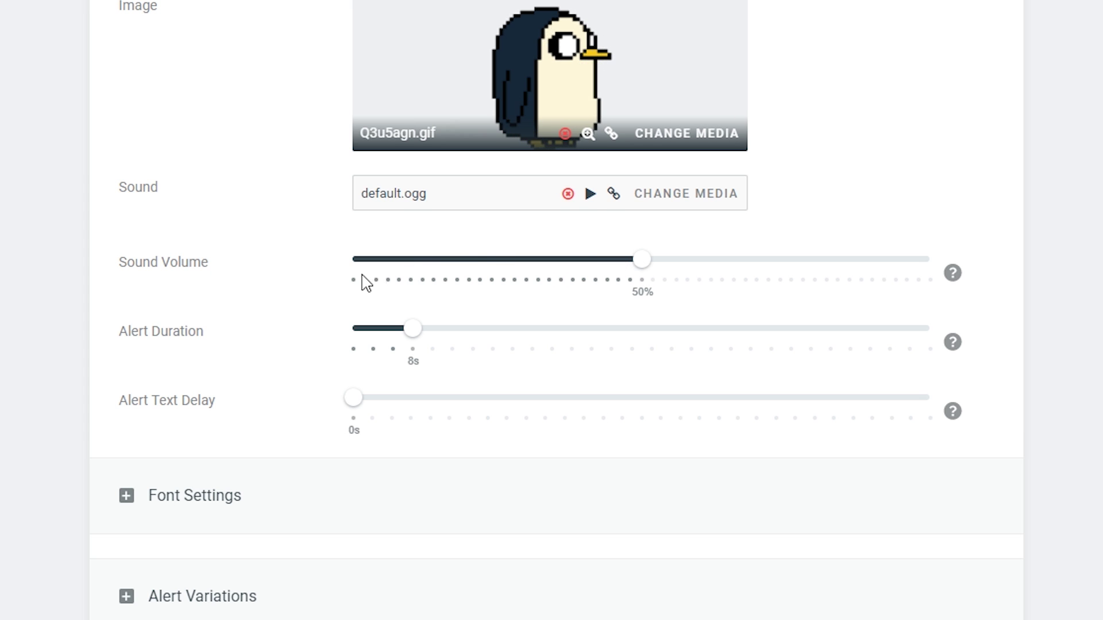
scroll(362, 281, "down", 1)
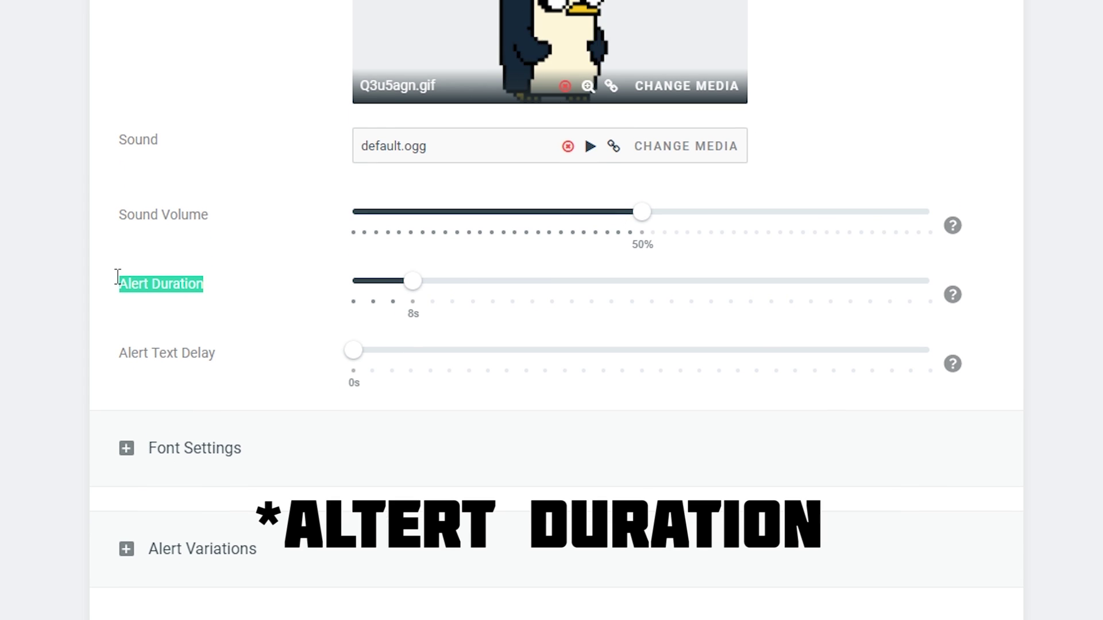
left_click(234, 295)
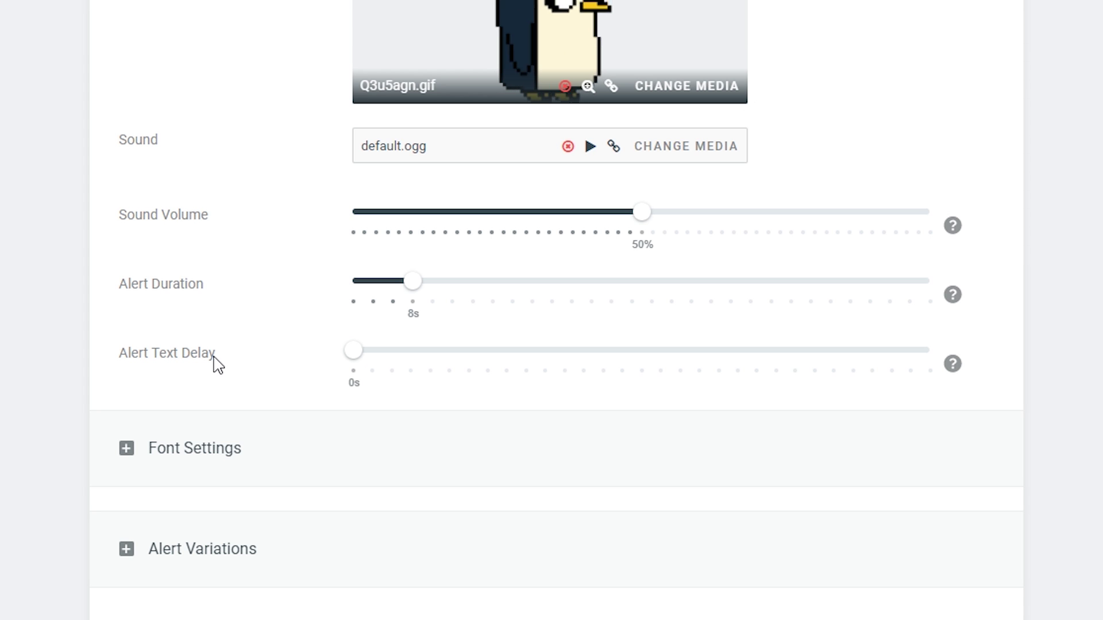
left_click(216, 451)
scroll(402, 460, "down", 5)
left_click(455, 208)
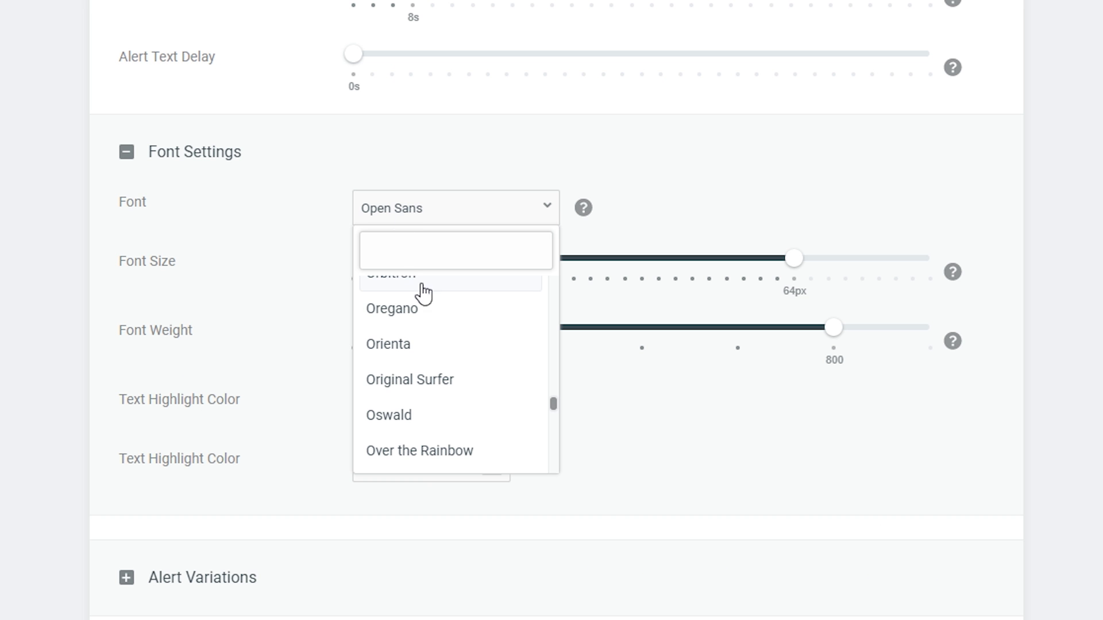
Keep Open Sans and leave the white and #32c3a6 text colours unchanged.
left_click(950, 177)
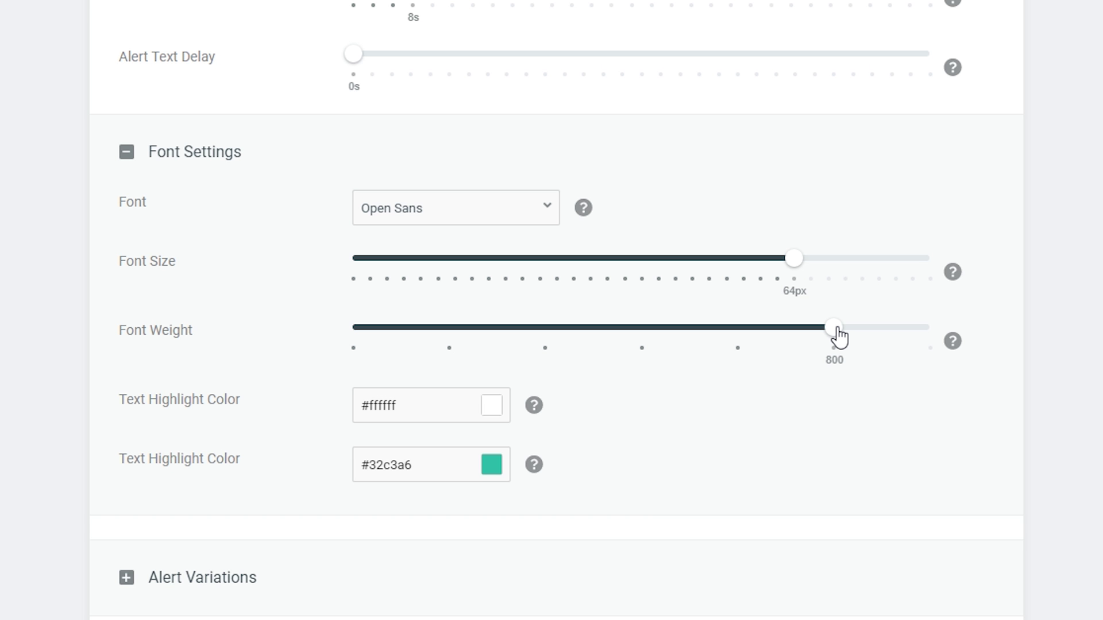
scroll(764, 350, "down", 1)
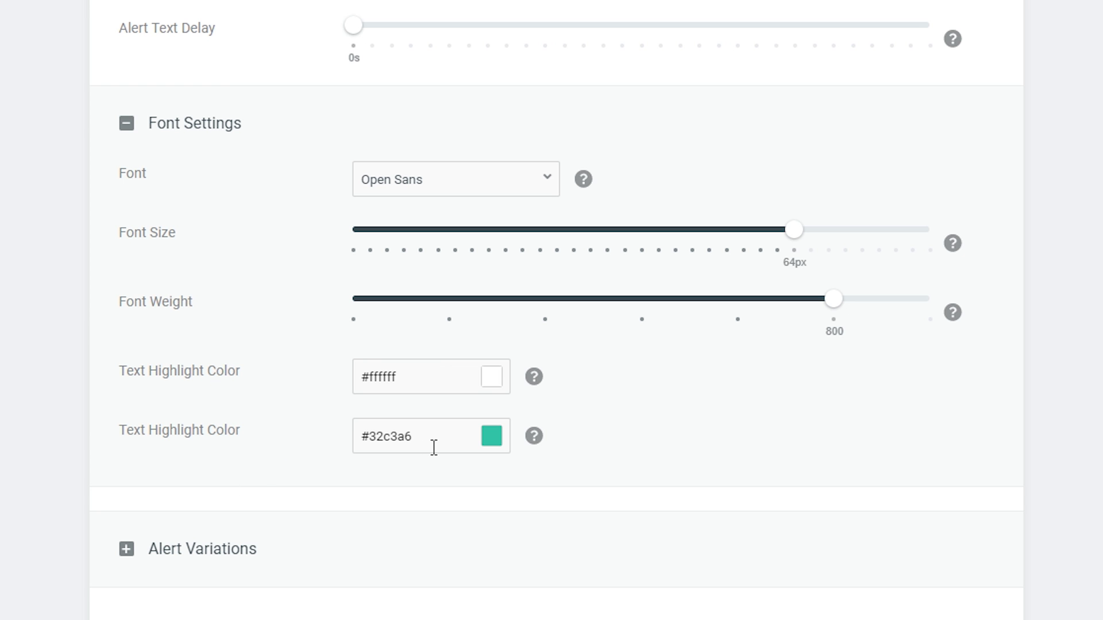
left_click(408, 378)
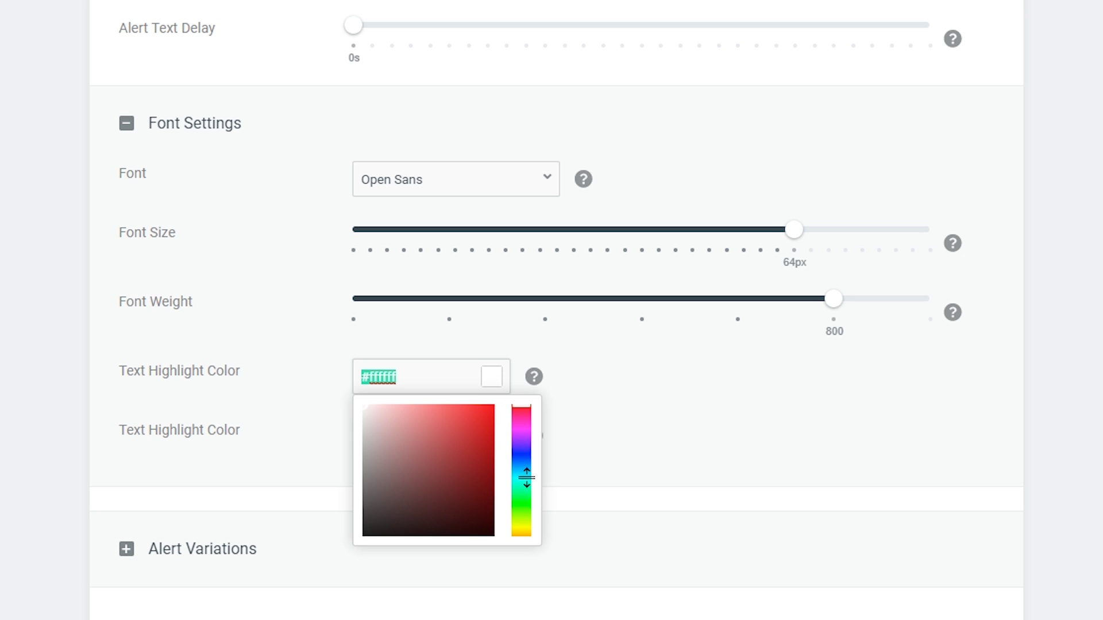
left_click(797, 415)
left_click(419, 380)
left_click(308, 443)
left_click(421, 440)
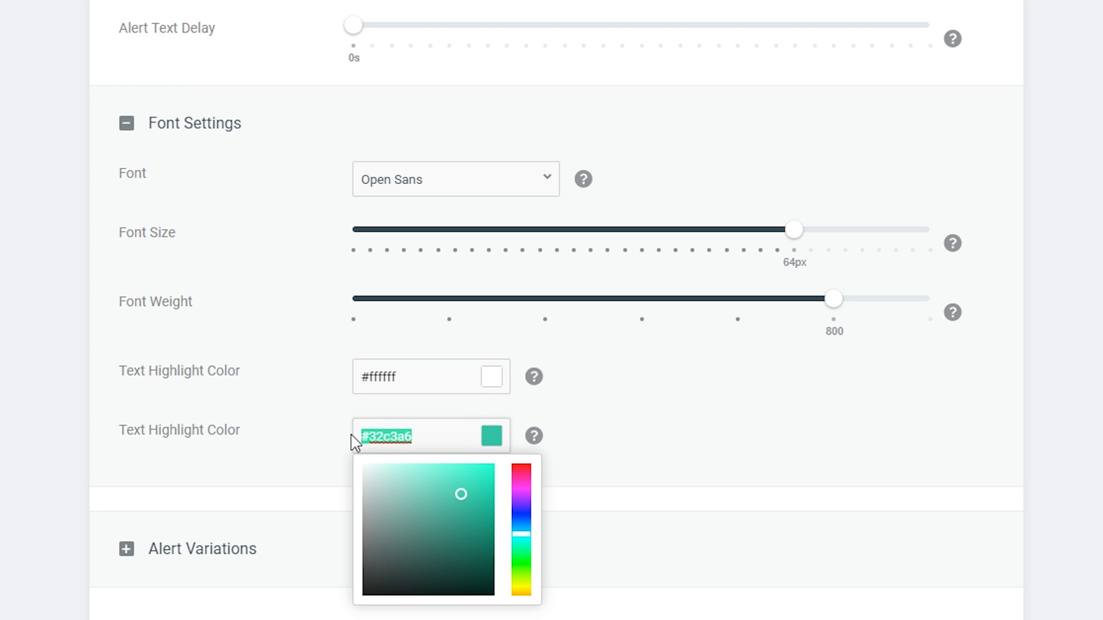
left_click(252, 428)
Expand the Alert Variations section of the follow alert.
left_click(149, 554)
scroll(218, 448, "down", 1)
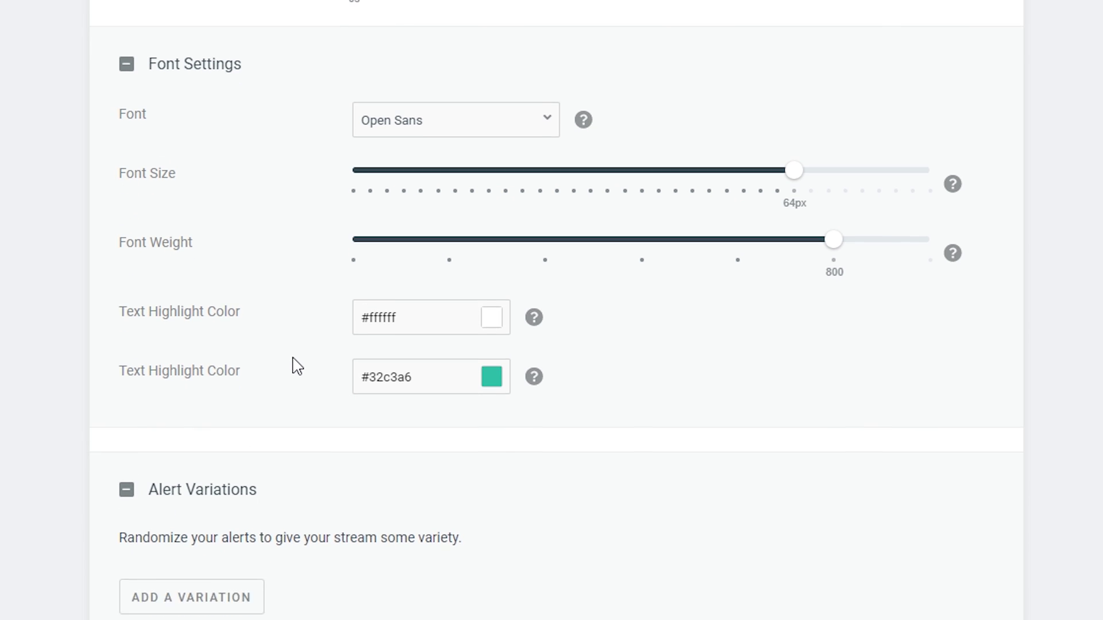
scroll(296, 366, "down", 1)
Start a new alert variation, keep its condition on Randomly, and close it without saving.
left_click(195, 548)
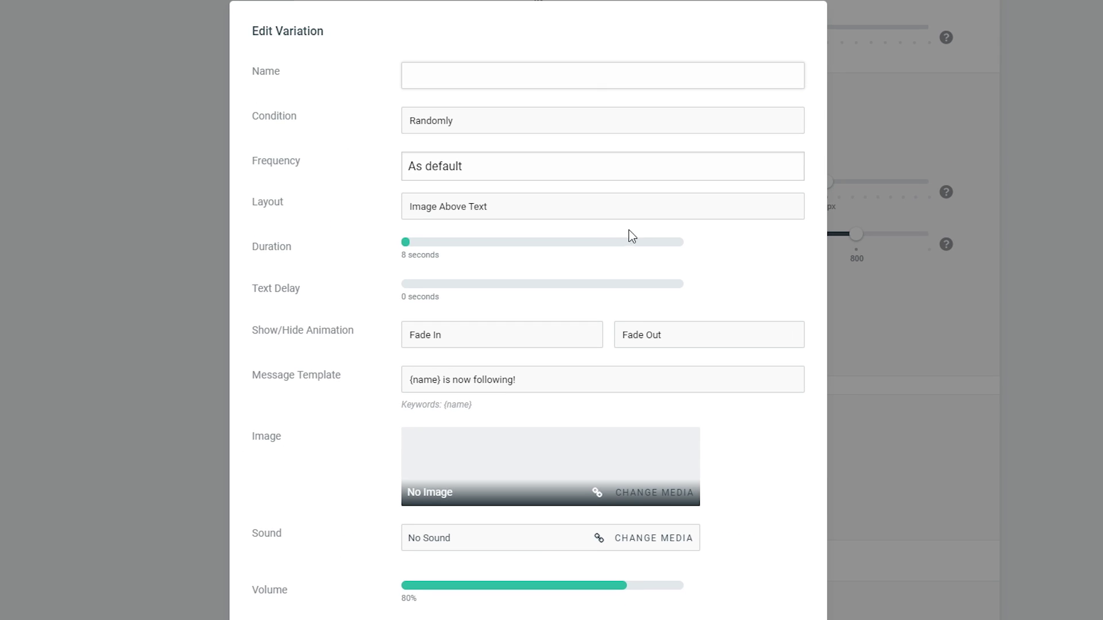
scroll(632, 235, "down", 1)
scroll(643, 233, "up", 1)
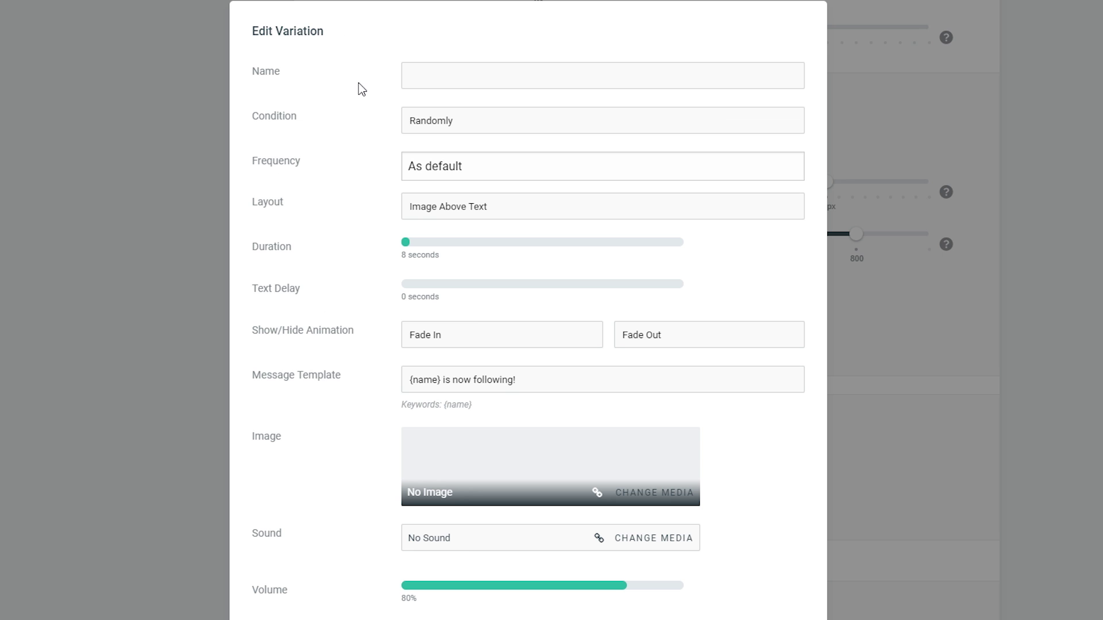
left_click(449, 119)
left_click(438, 141)
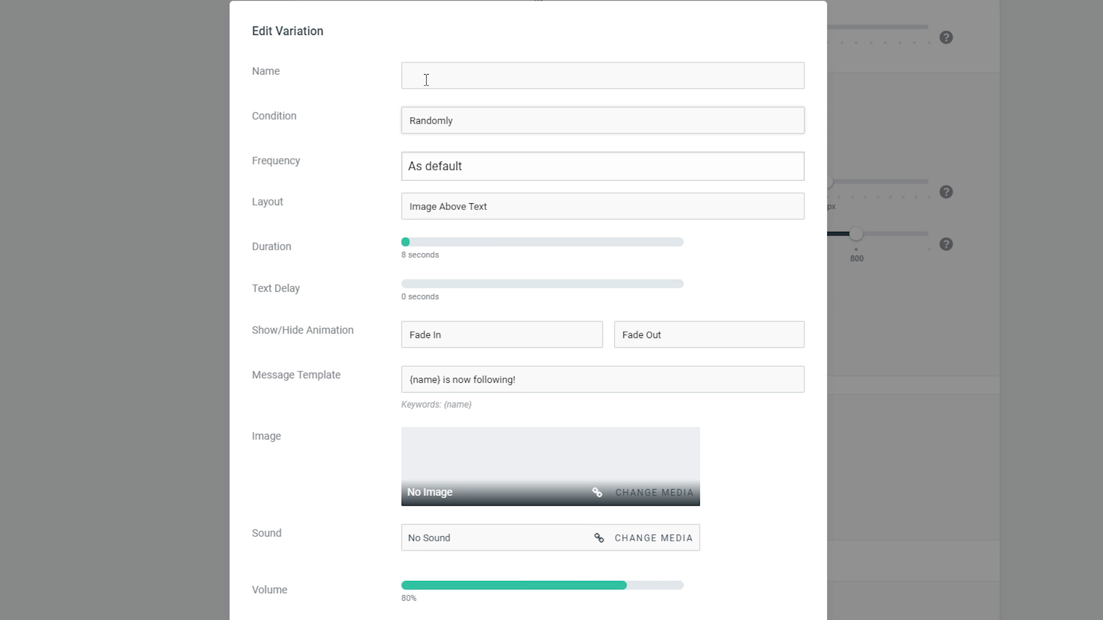
scroll(402, 173, "down", 5)
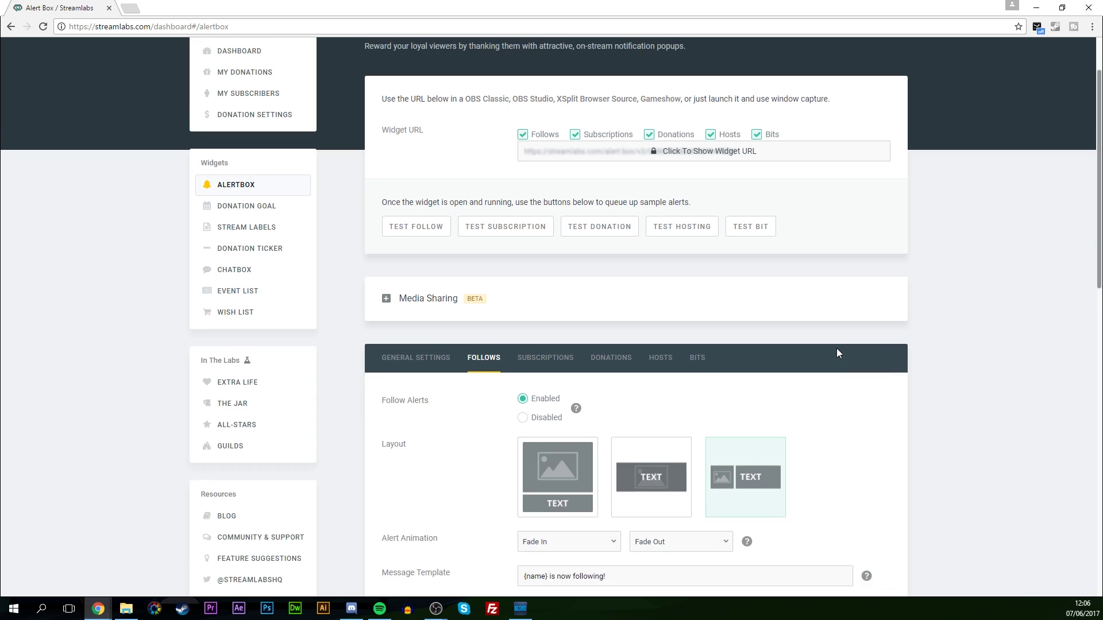
scroll(837, 348, "up", 3)
scroll(832, 350, "down", 3)
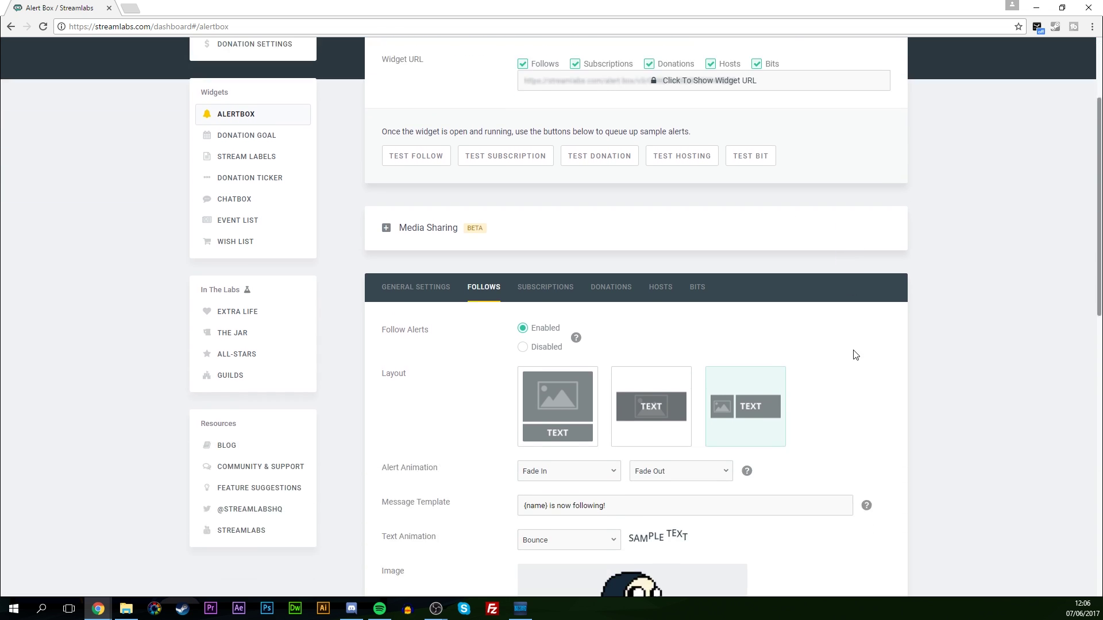
scroll(854, 354, "down", 12)
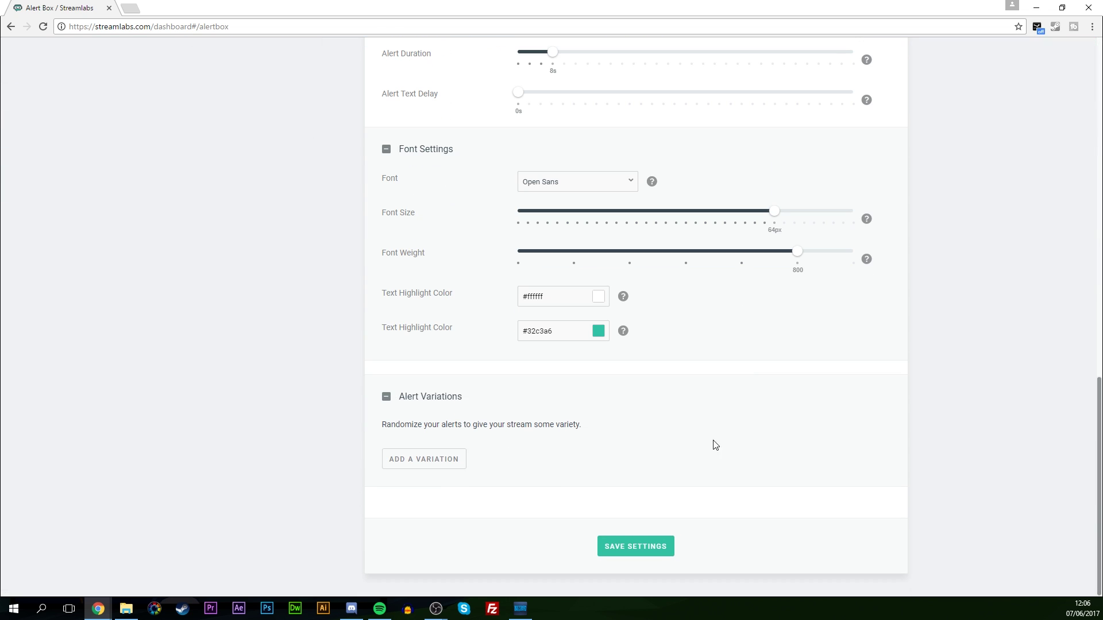
Save the alert settings, select the revealed Alertbox widget URL, and switch to OBS Studio.
left_click(635, 552)
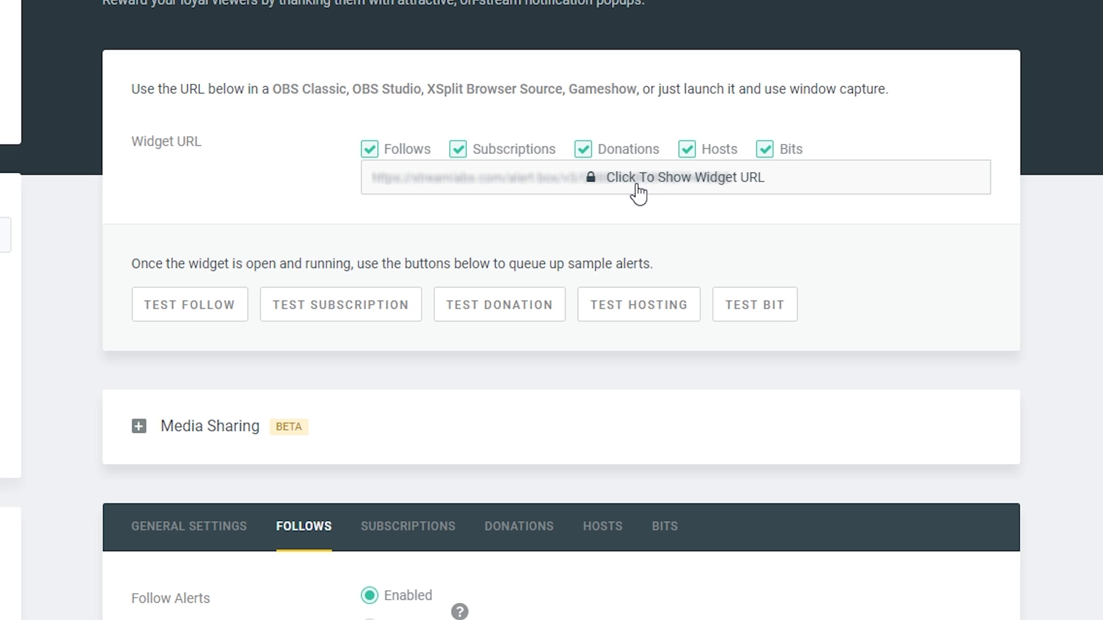
left_click(698, 188)
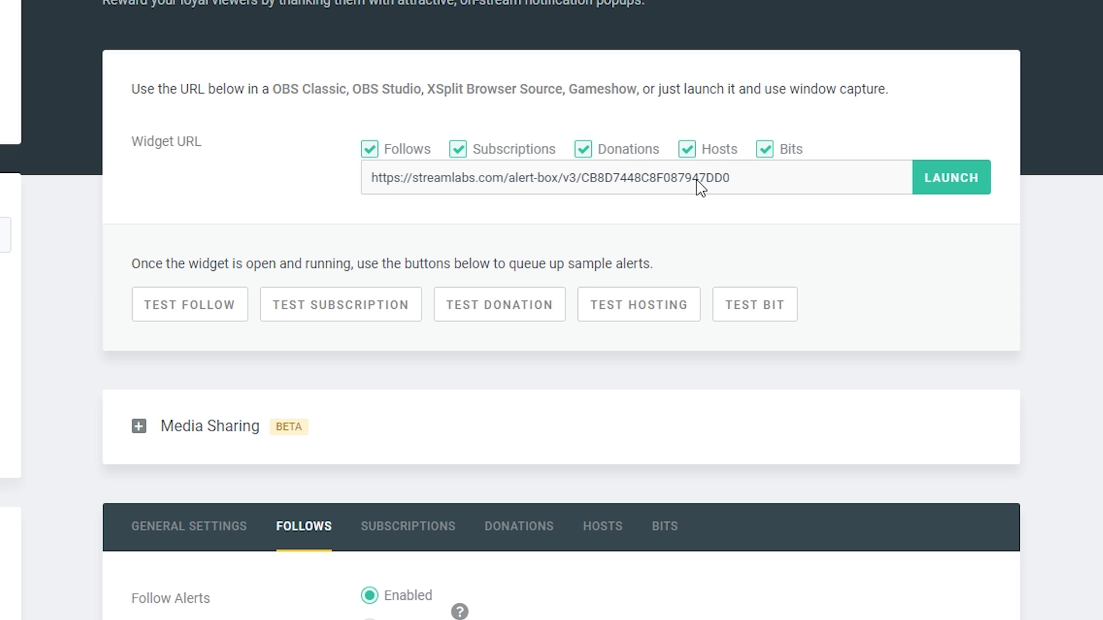
left_click_drag(734, 179, 372, 184)
key("ctrl+c")
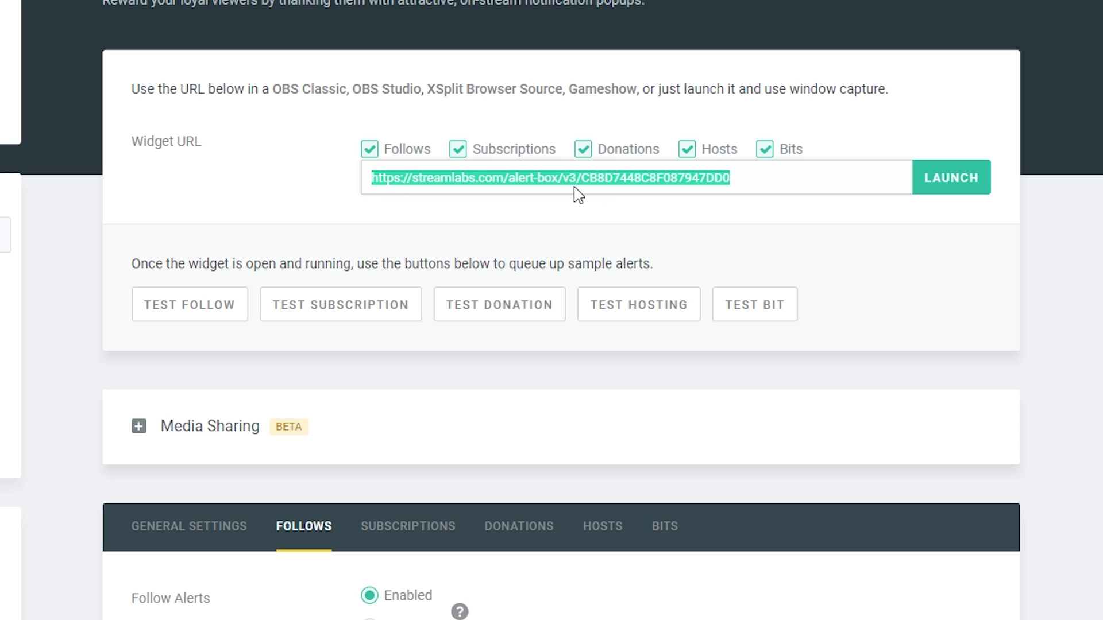
key("alt+Tab")
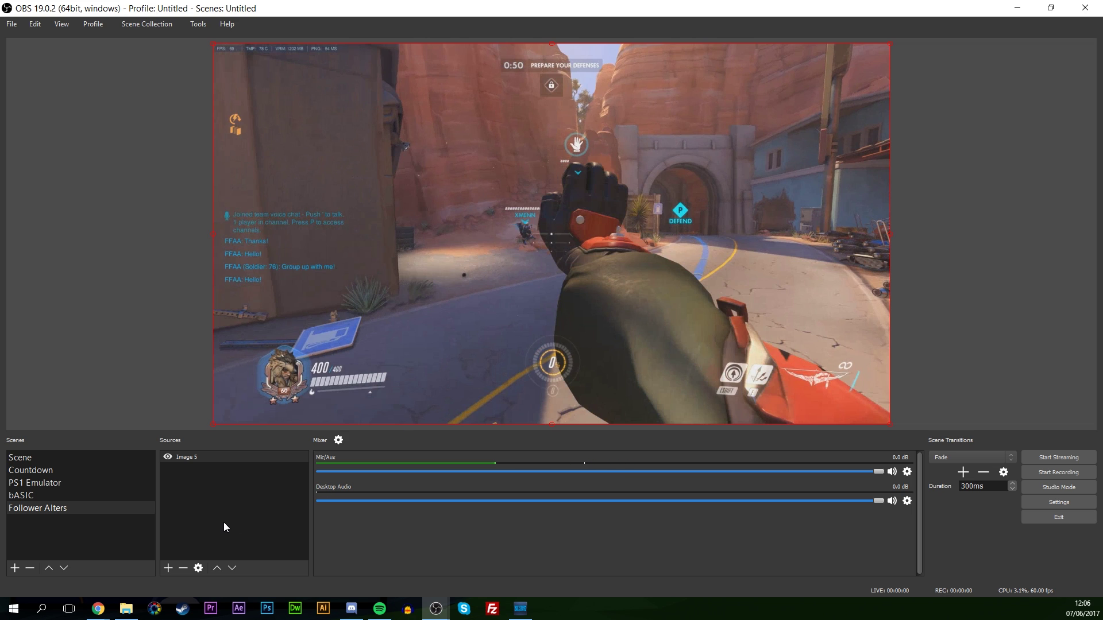
Add a browser source named 'Alter Follower' to the Follower Alters scene.
left_click(219, 505)
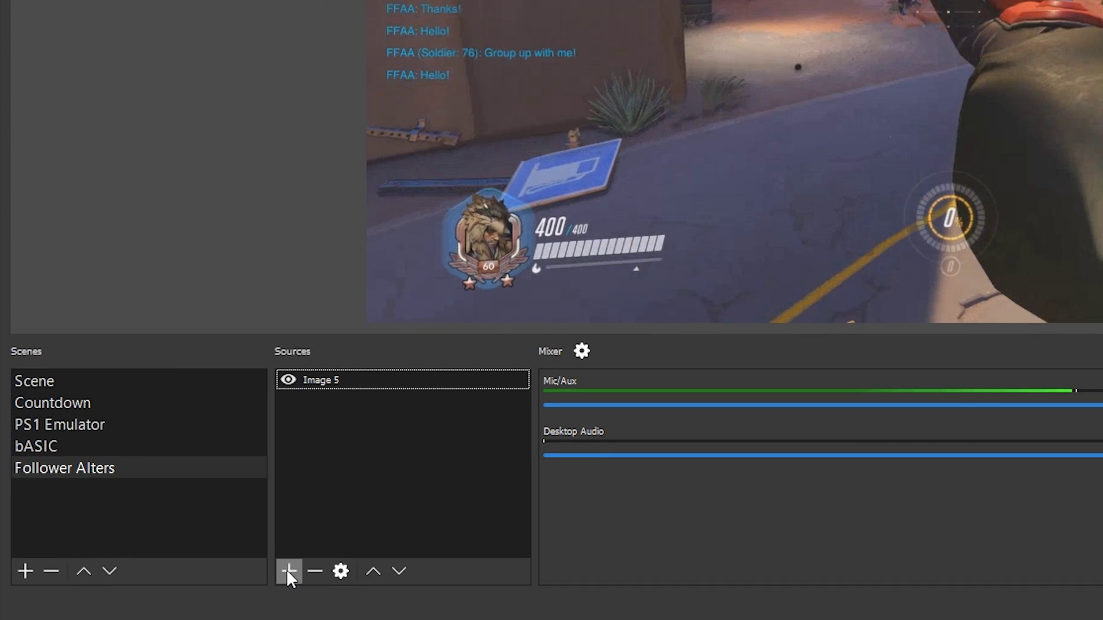
left_click(288, 571)
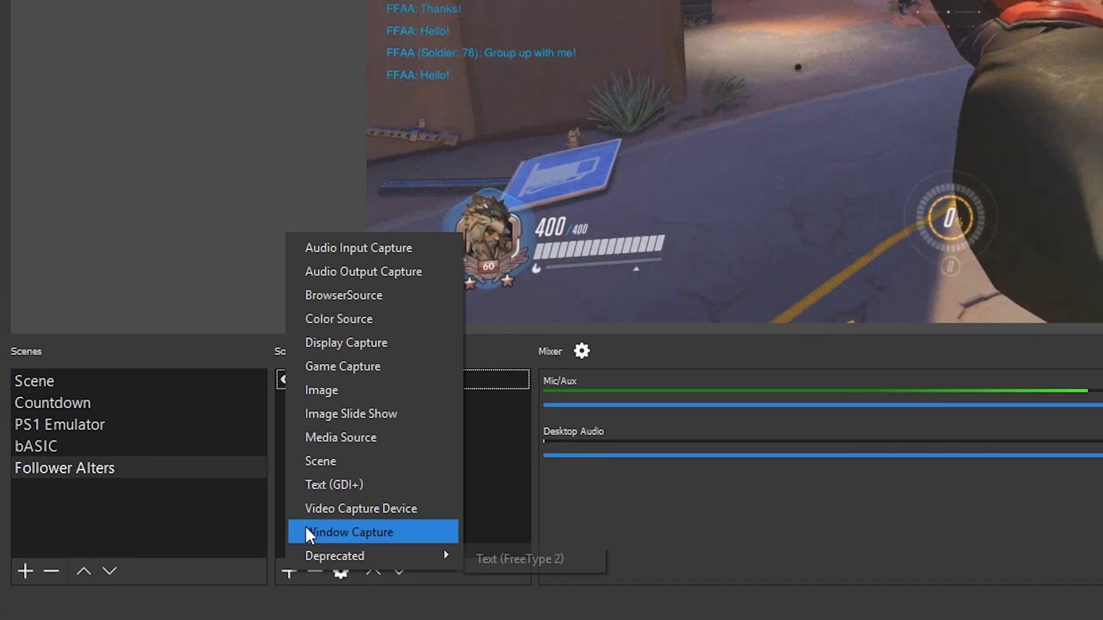
left_click(349, 295)
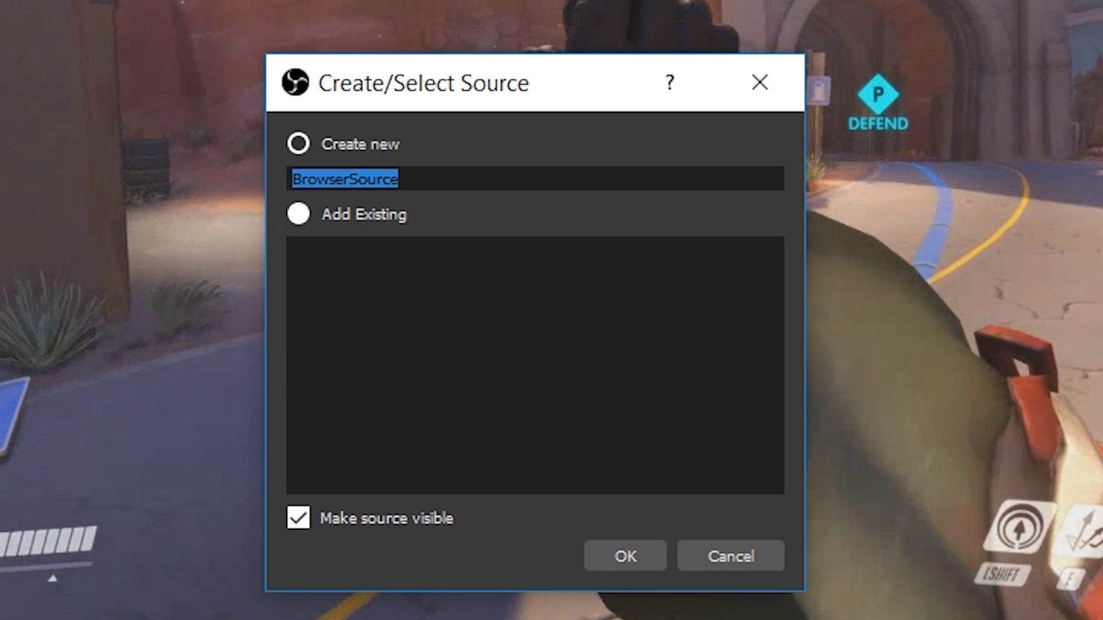
type("Alter D")
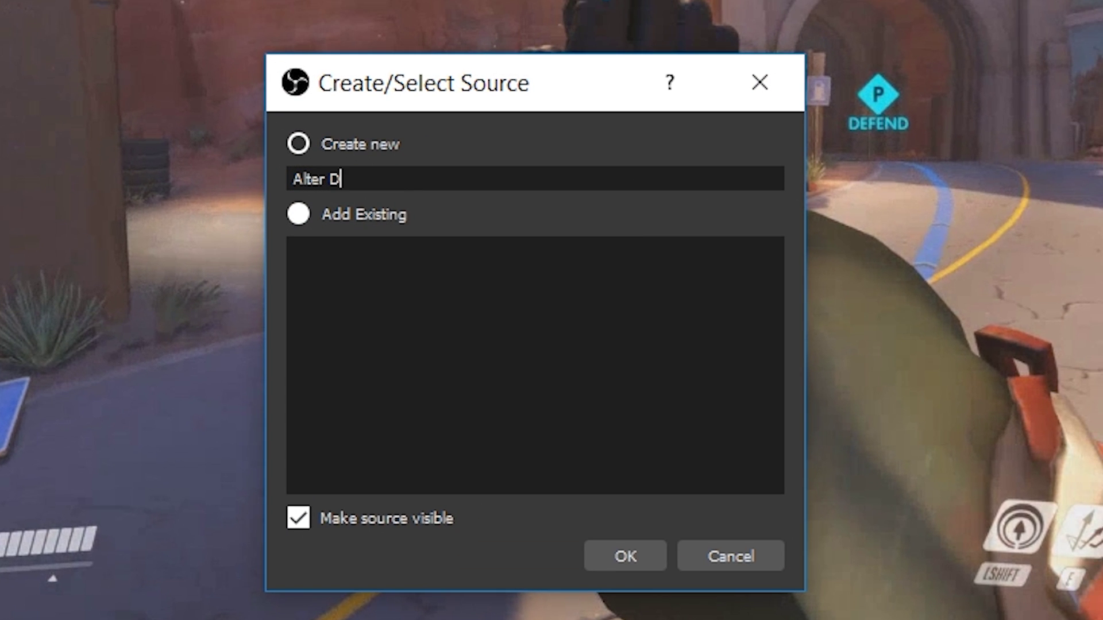
key("BackSpace")
type("Followe")
type("r")
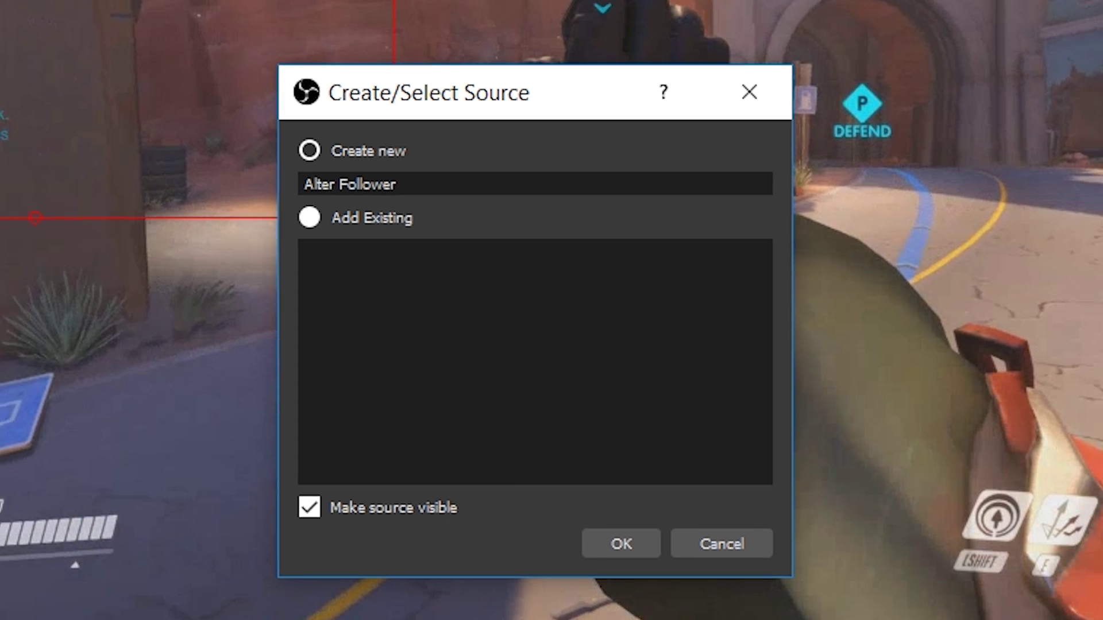
key("Return")
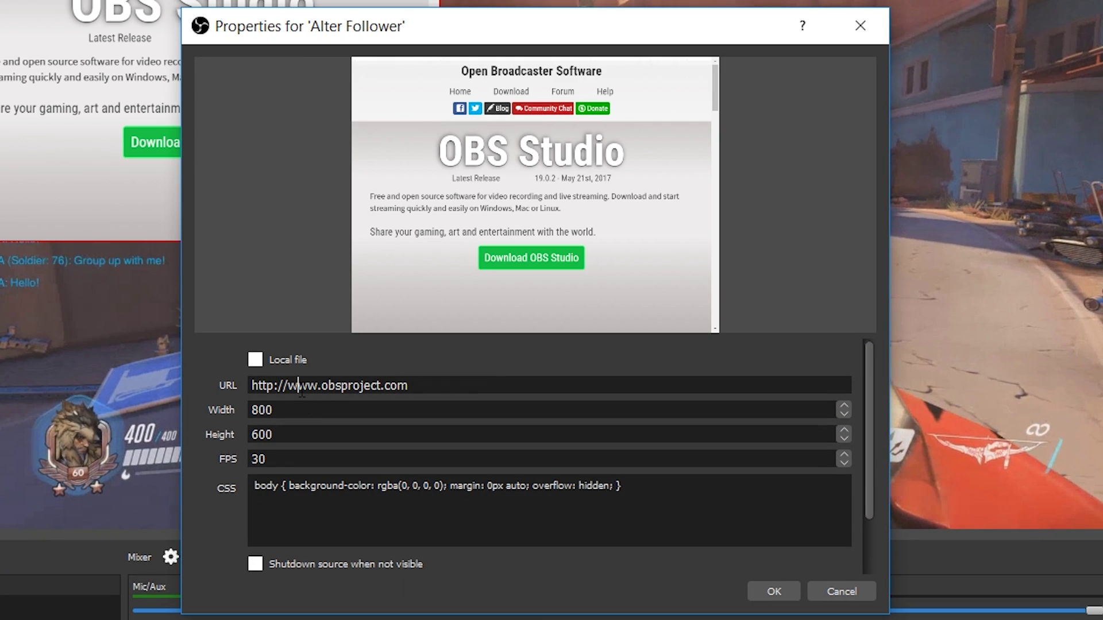
Paste the Streamlabs widget URL into Alter Follower's URL field, keep the CSS, and apply.
key("ctrl+a")
key("ctrl+v")
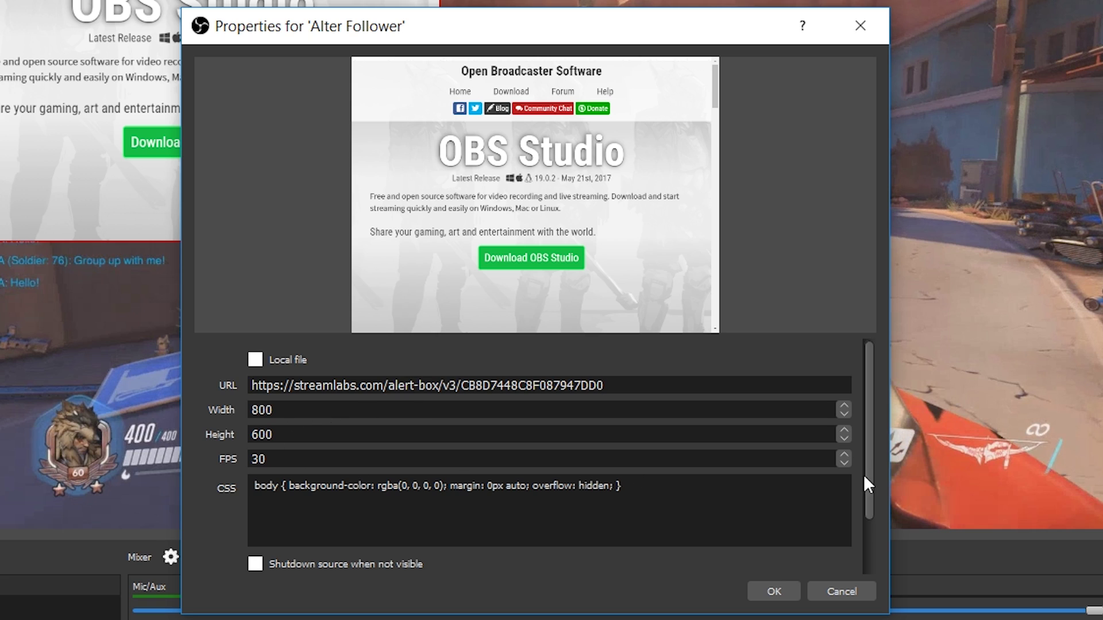
left_click_drag(632, 488, 229, 488)
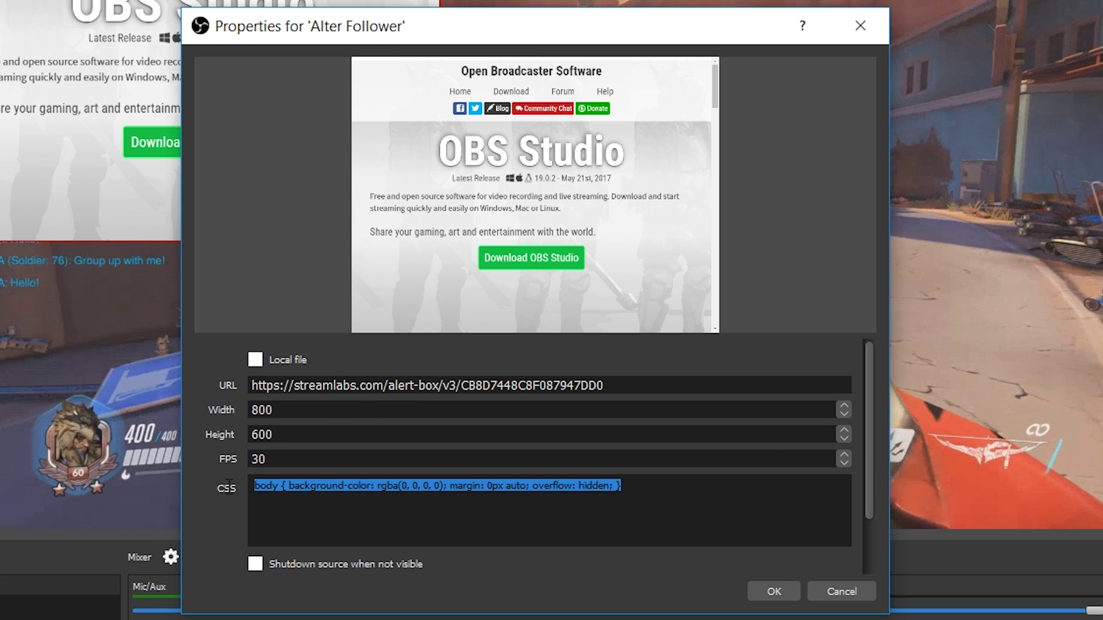
left_click(622, 494)
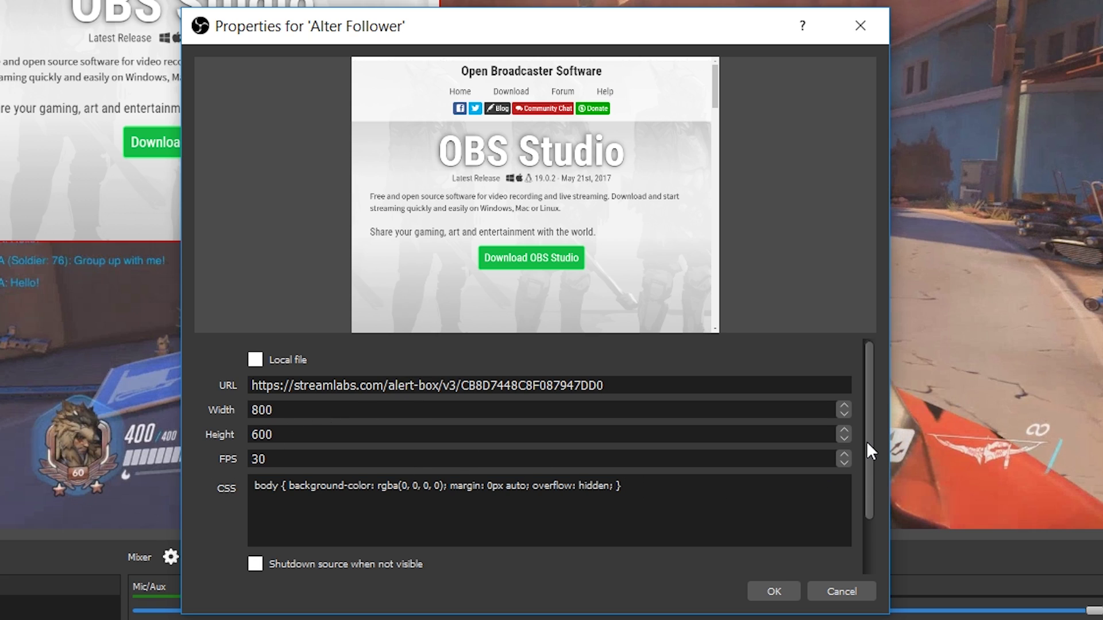
scroll(855, 494, "down", 2)
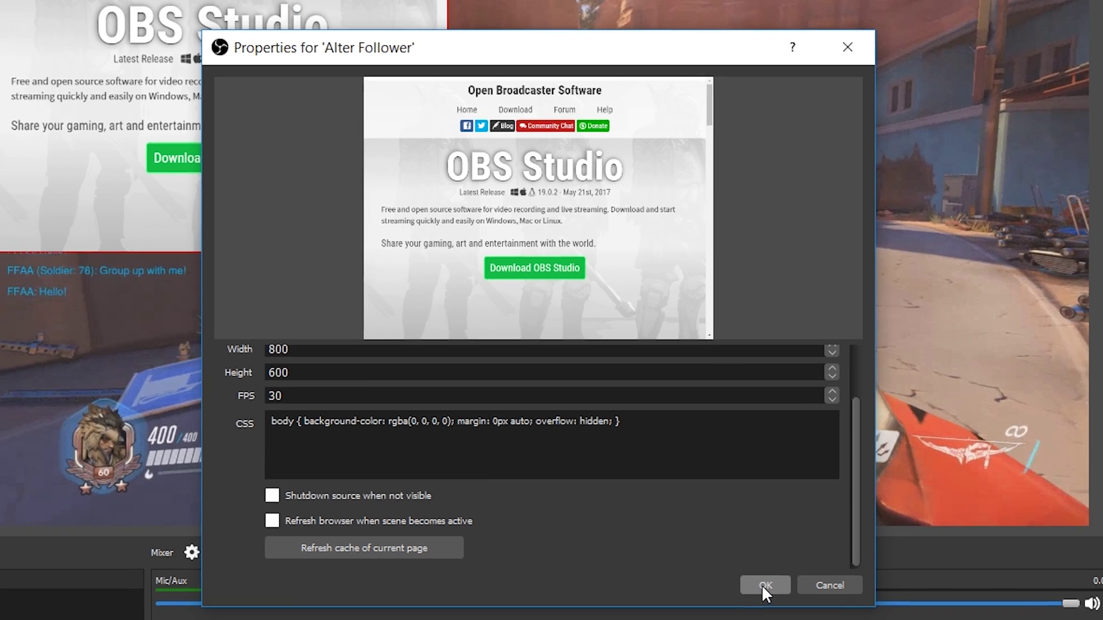
left_click(773, 592)
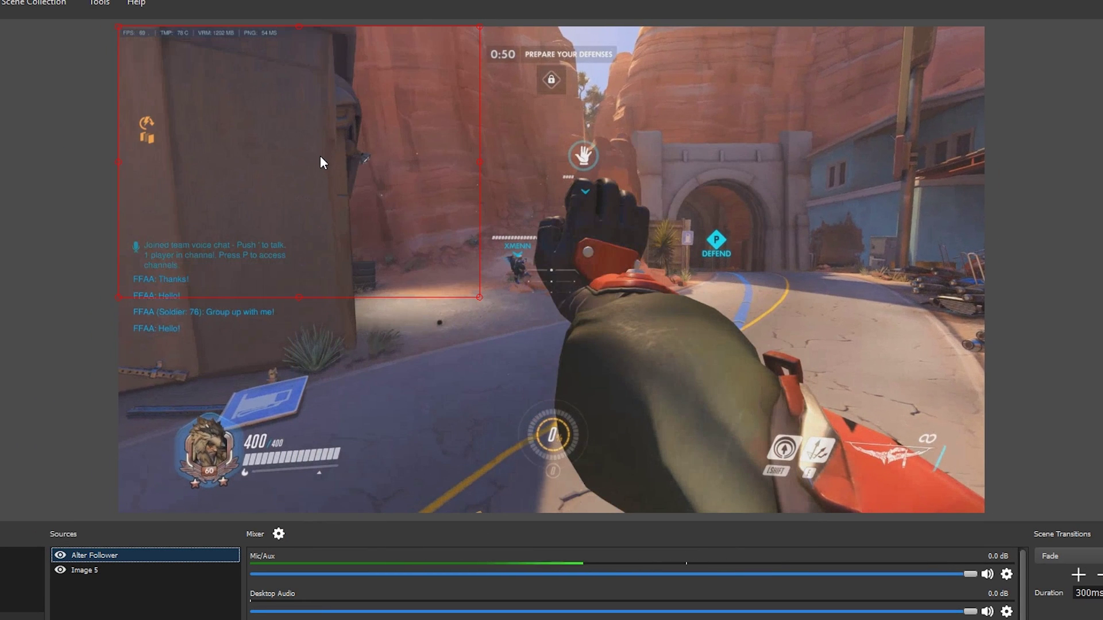
Centre the Alter Follower alert box over the gameplay preview, then send a Streamlabs test follow alert.
left_click_drag(320, 156, 585, 222)
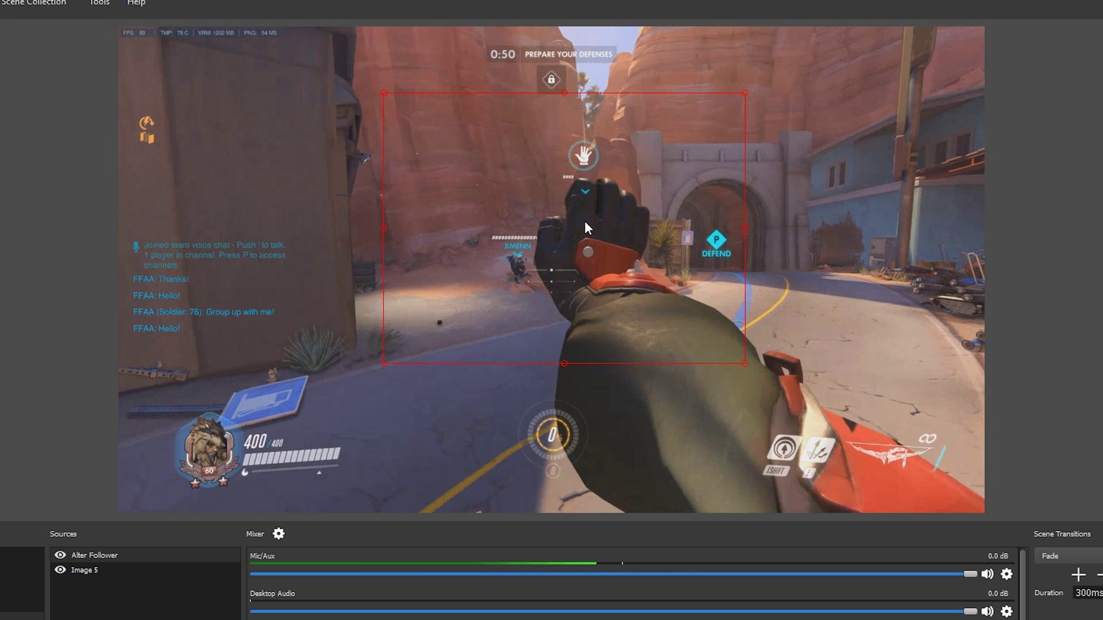
mouse_move(584, 220)
left_mouse_down()
mouse_move(591, 230)
mouse_move(571, 233)
left_mouse_up()
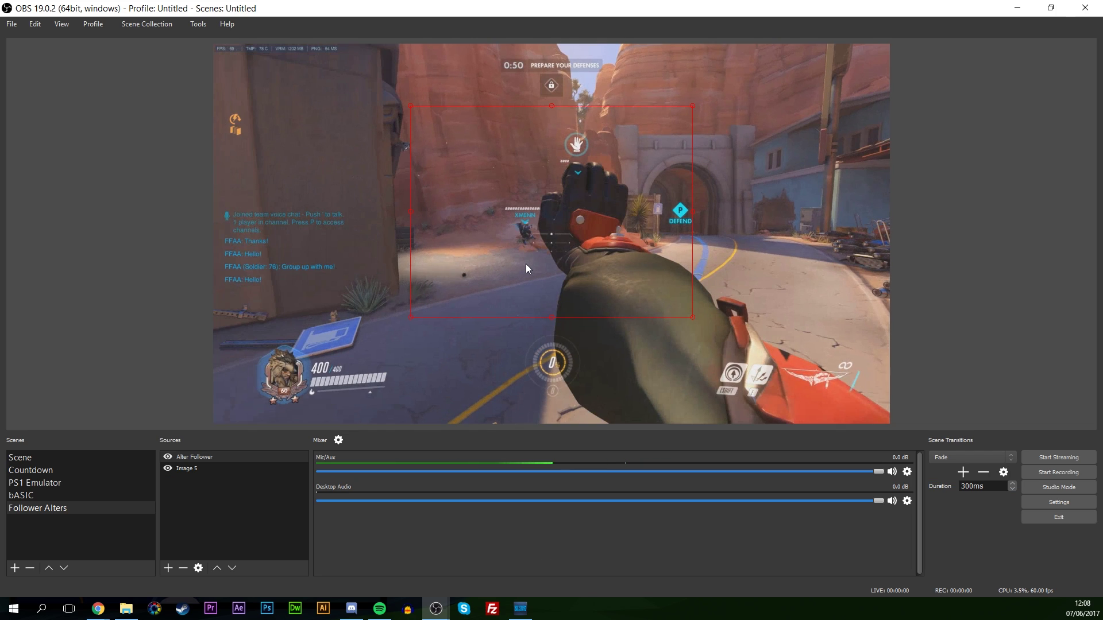
left_click(98, 608)
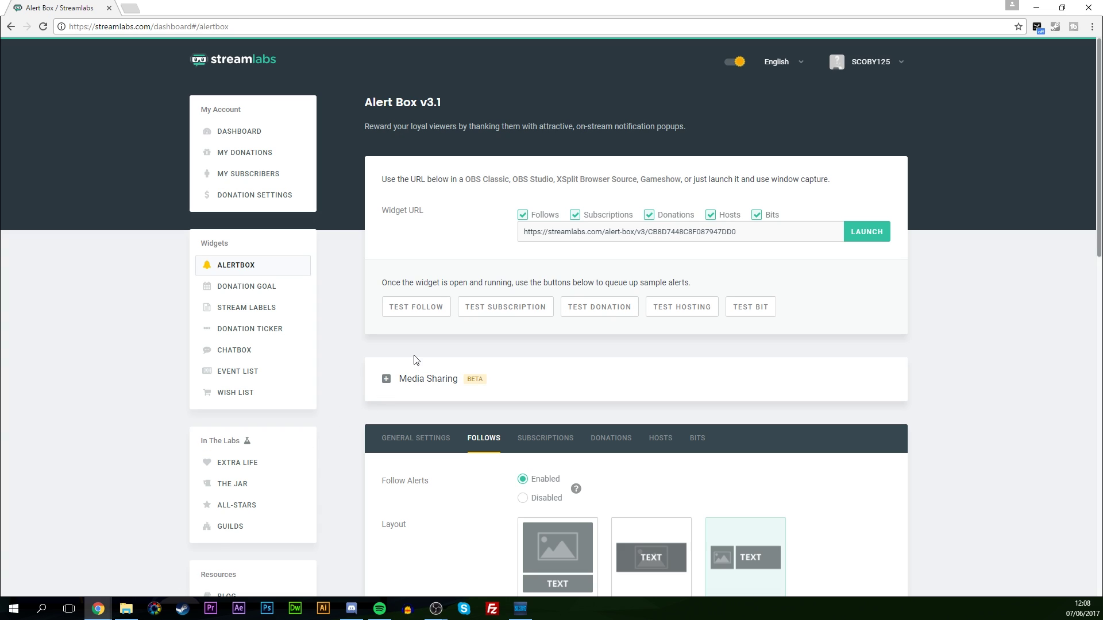
left_click_drag(391, 283, 705, 279)
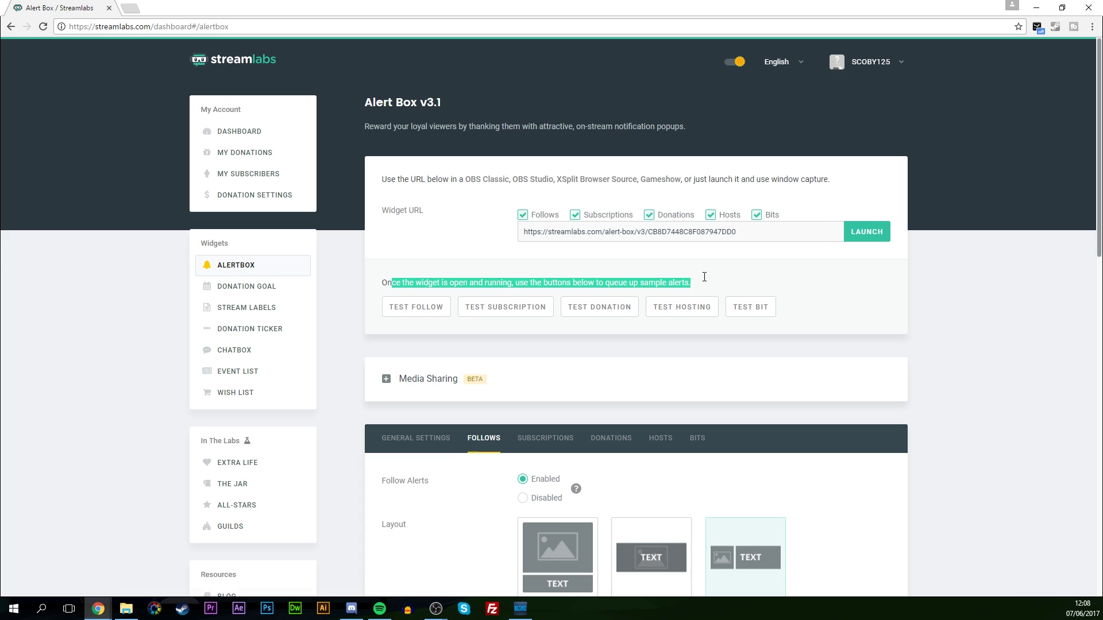
left_click(423, 310)
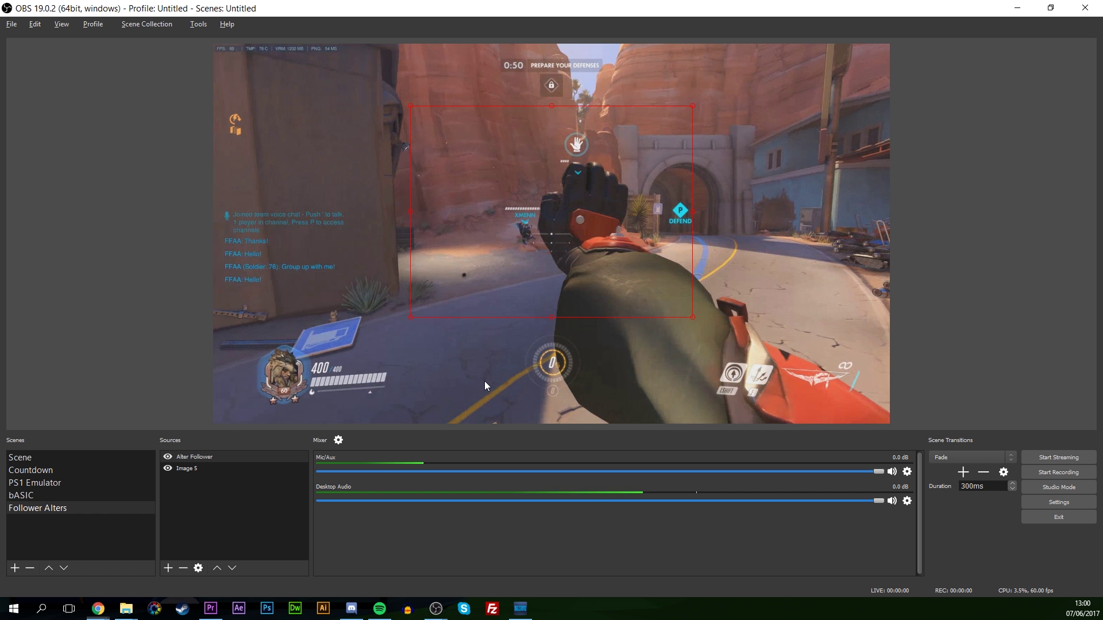